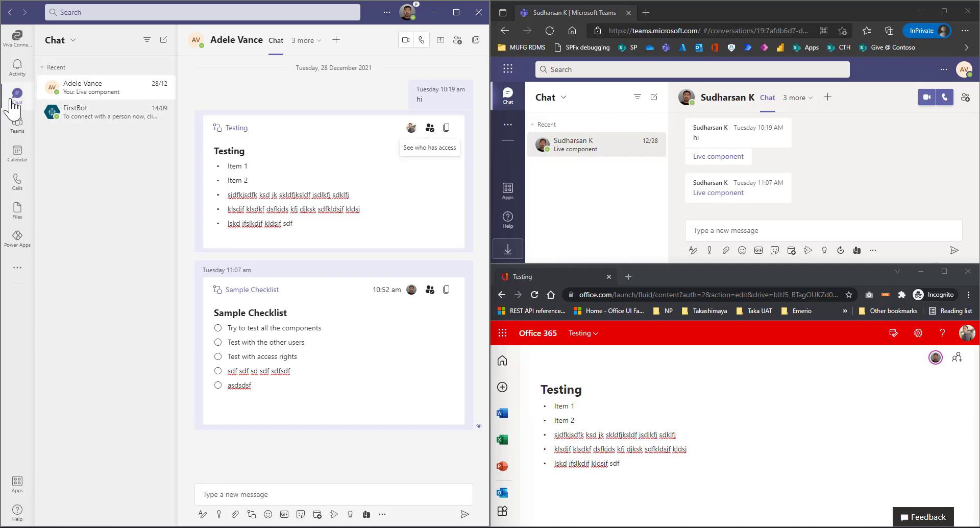
Look through the live component types available for a new message in the chat
click(249, 495)
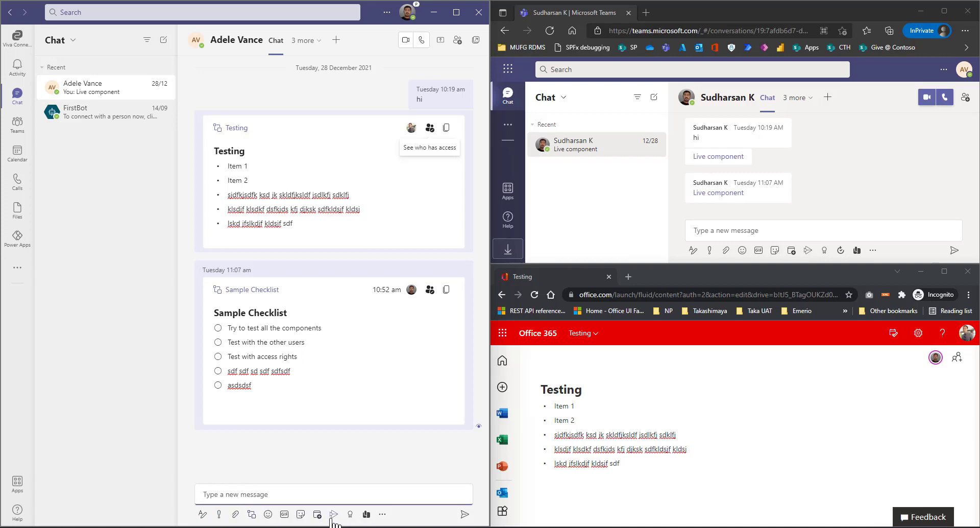
click(251, 515)
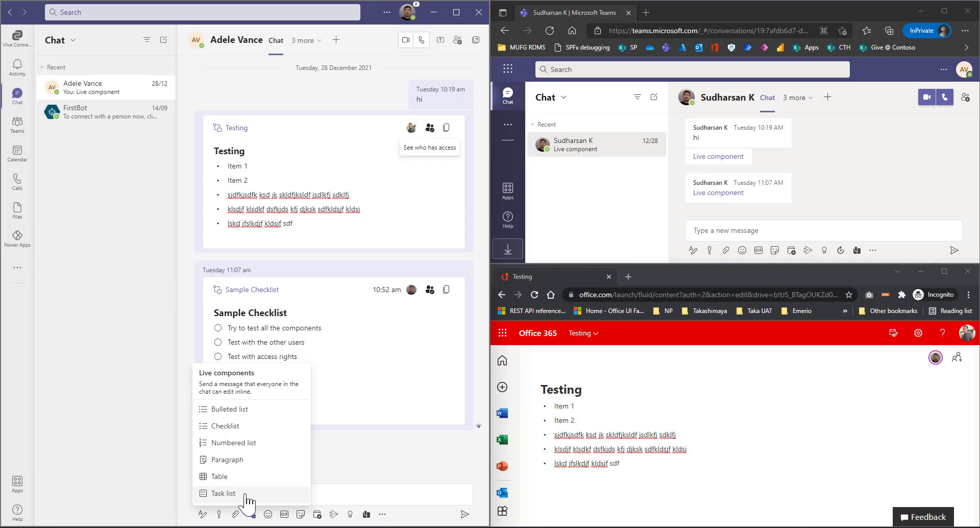
click(435, 460)
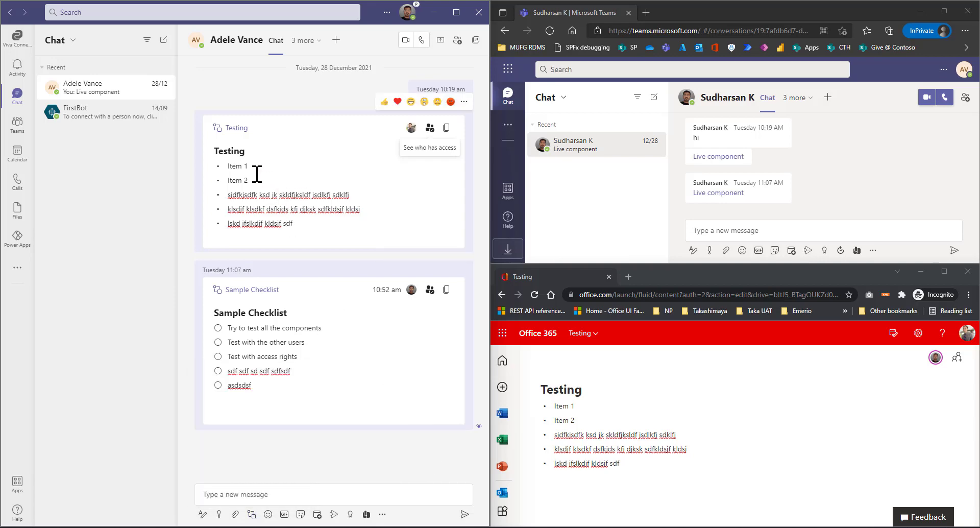
click(251, 513)
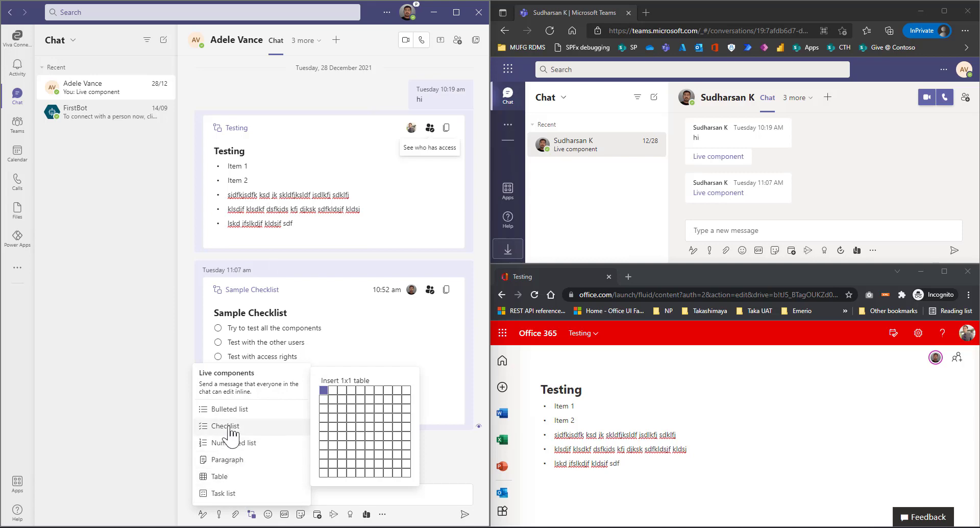
click(84, 91)
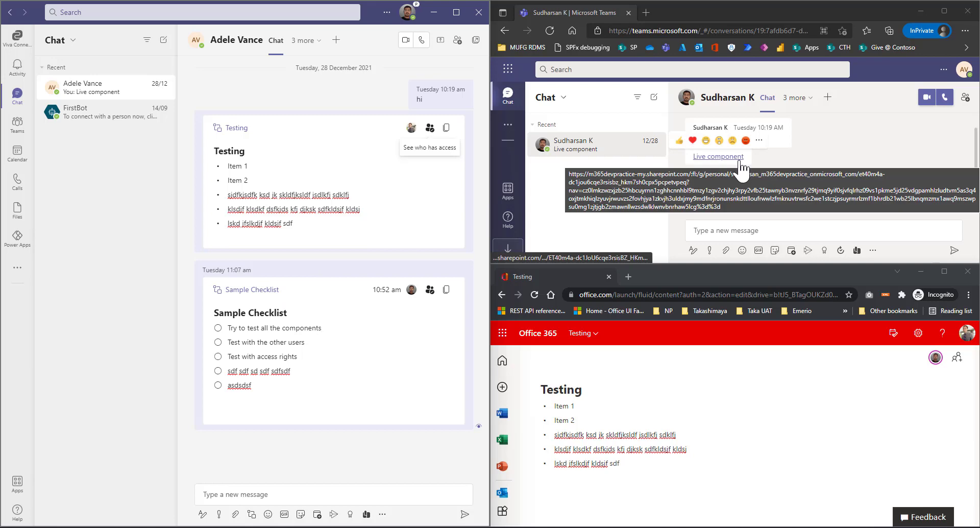
Open the first shared live component from the second account's chat and check who has access to Testing in the Teams desktop chat
click(738, 163)
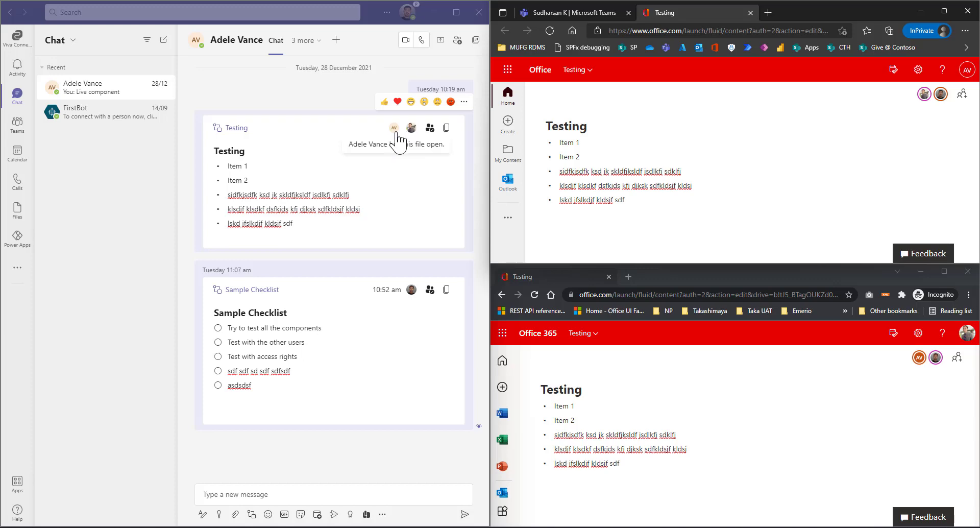
click(431, 130)
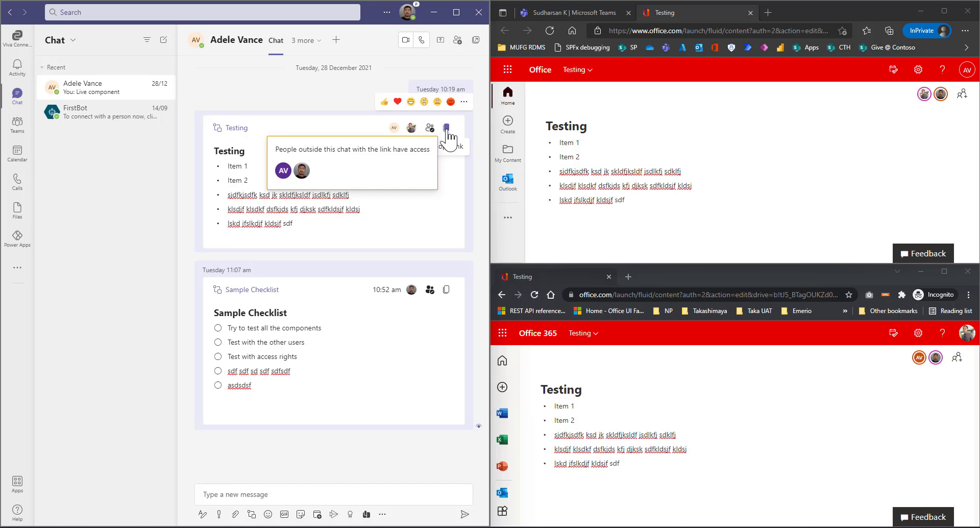
Place the cursor on the fourth bullet of Testing in the Teams desktop chat and check its collaborator label in both browser copies
click(448, 201)
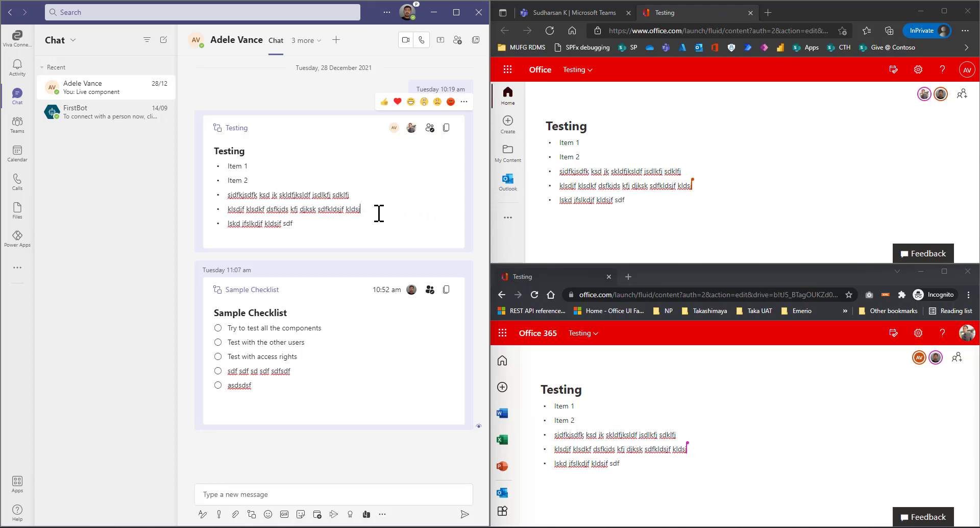
mouse_move(696, 187)
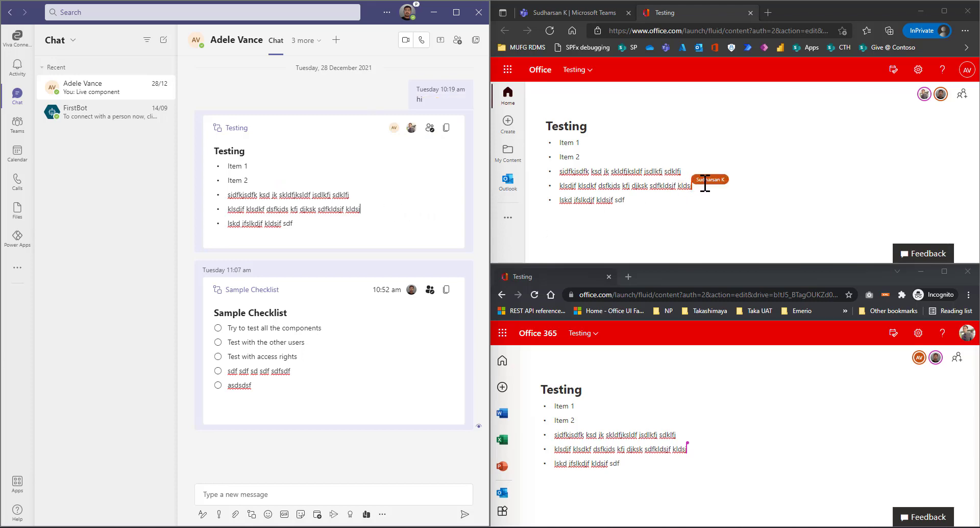
mouse_move(690, 447)
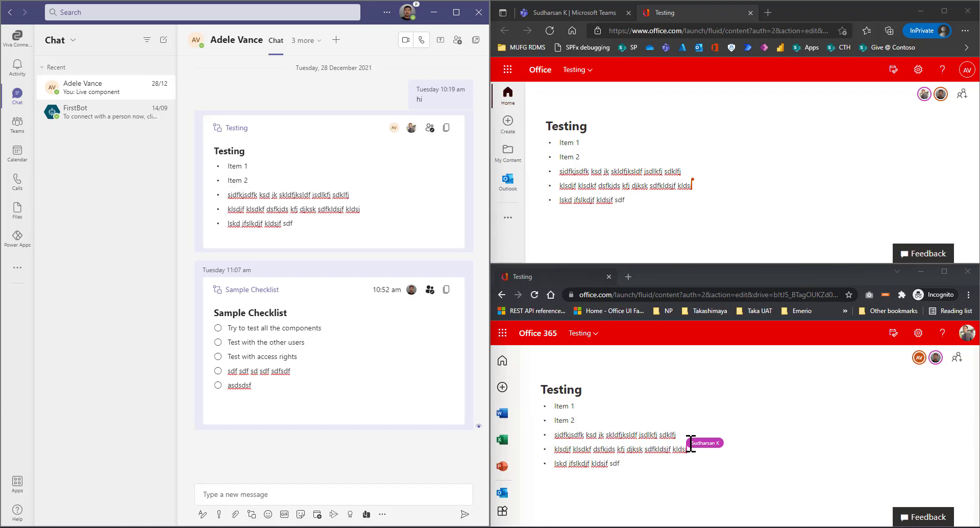
Append placeholder text beginning "j sdfhk sdjkfhsd jfhsdjk ds f" to the last bullet of Testing in the InPrivate browser copy
click(687, 171)
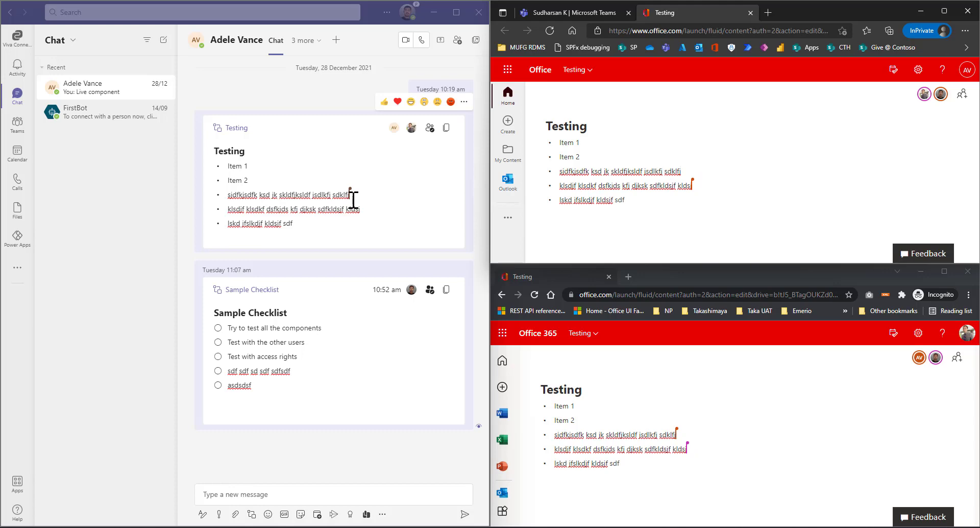
click(643, 201)
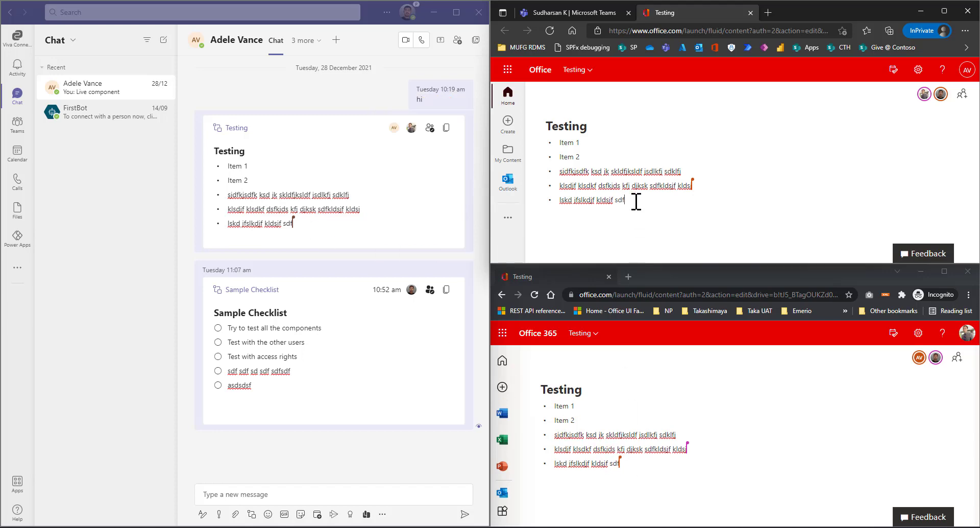
text(j sdfhk sdjkfhsd jfhsdjk ds f)
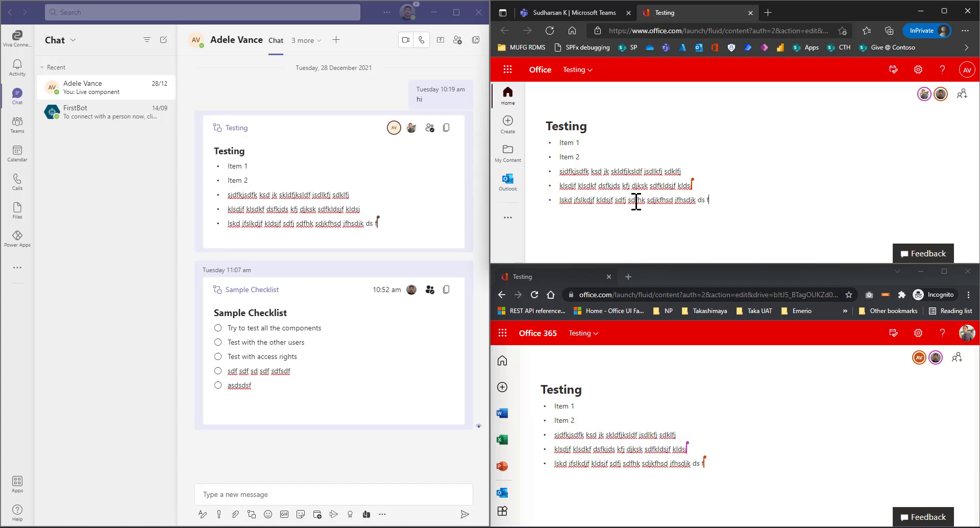
text(sjfks dlksdjf)
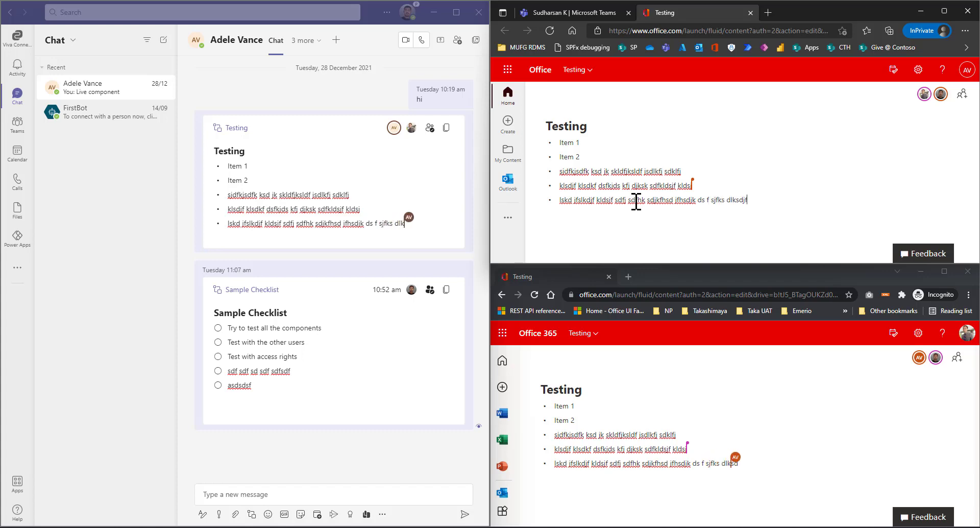
text( sdklfksdf  dsldslk sdkl jfkjf ksd jsdkl dsk)
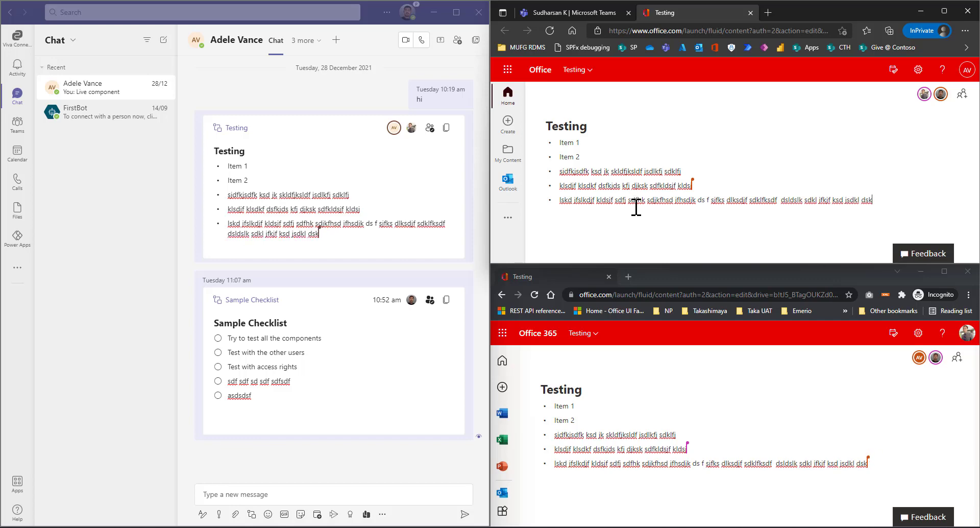
Append placeholder text beginning "ks jdflksdjf klsjdfk sjfklj" to the "Item 2" bullet in the Incognito browser copy of Testing
click(699, 448)
click(611, 419)
text(ks jdflksdjf)
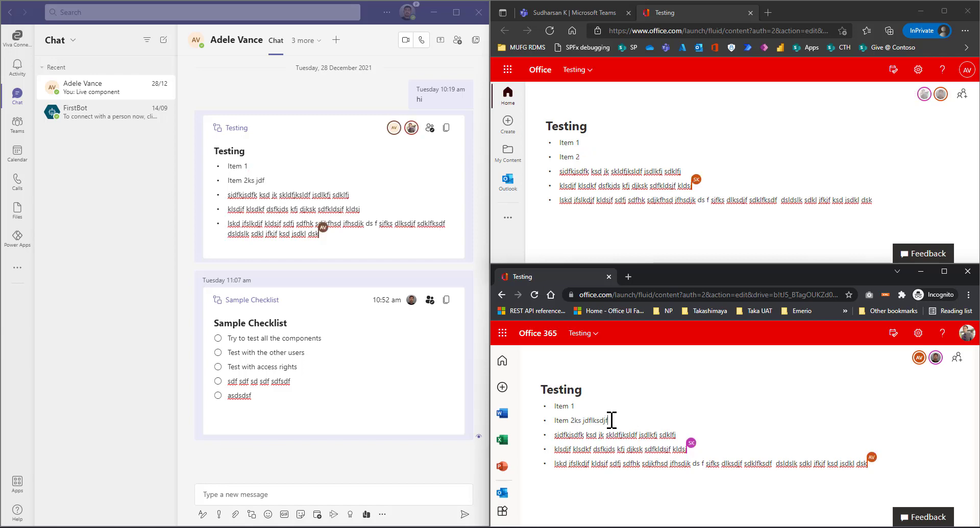
text( klsjdfk sjfklj dskljs dklfj klsdfj klsdjfkj kljdskfl jds)
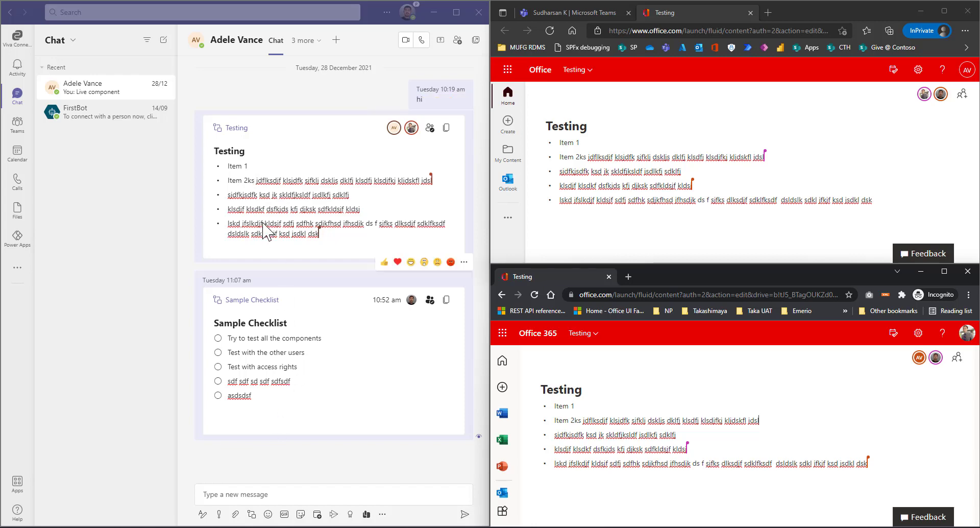
Create and send a live paragraph in the Teams desktop chat, titled "Sample Document", with placeholder body text beginning "sdfkjsdlkfj slkdfj sdlkfj"
click(252, 515)
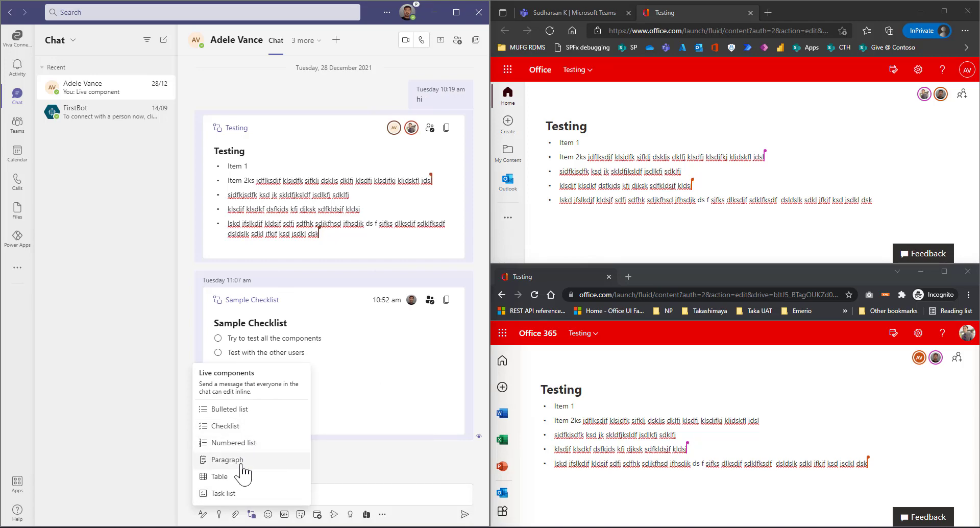
click(239, 461)
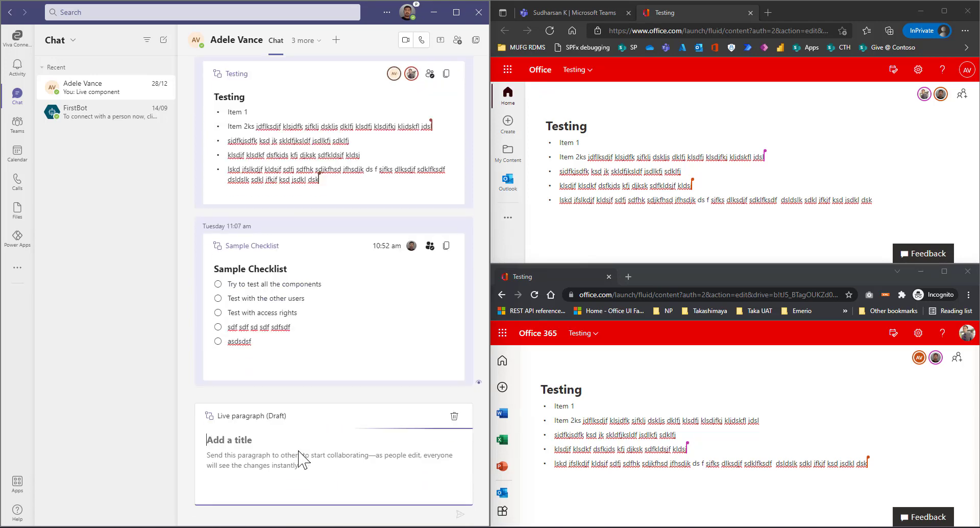
text(SAm)
key(BackSpace)
key(BackSpace)
key(BackSpace)
text(Sample )
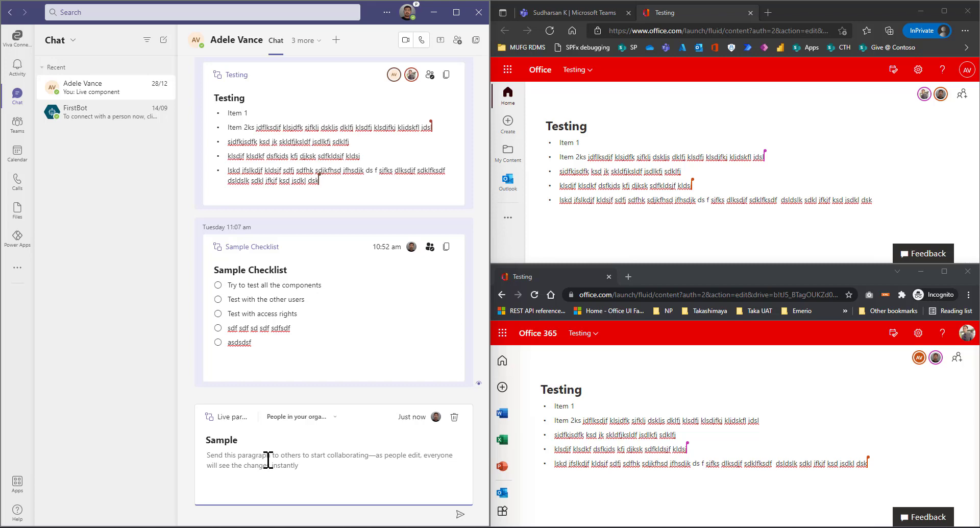
text(Documentsdfkjsdlkfj slkdfj sdlkfj sdlkjf lskdjf lksd)
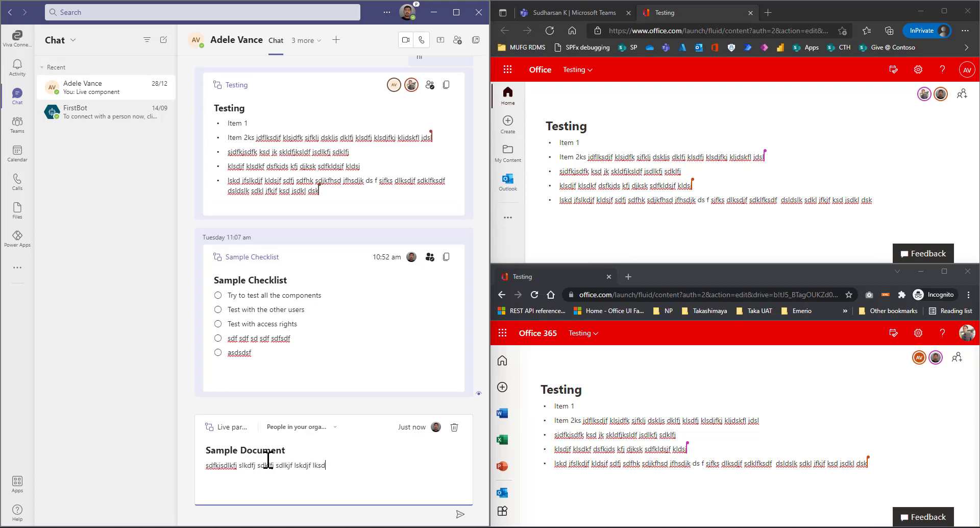
text(jf lksdjf klsdj sdjfsd fklsd lfdskf sdf)
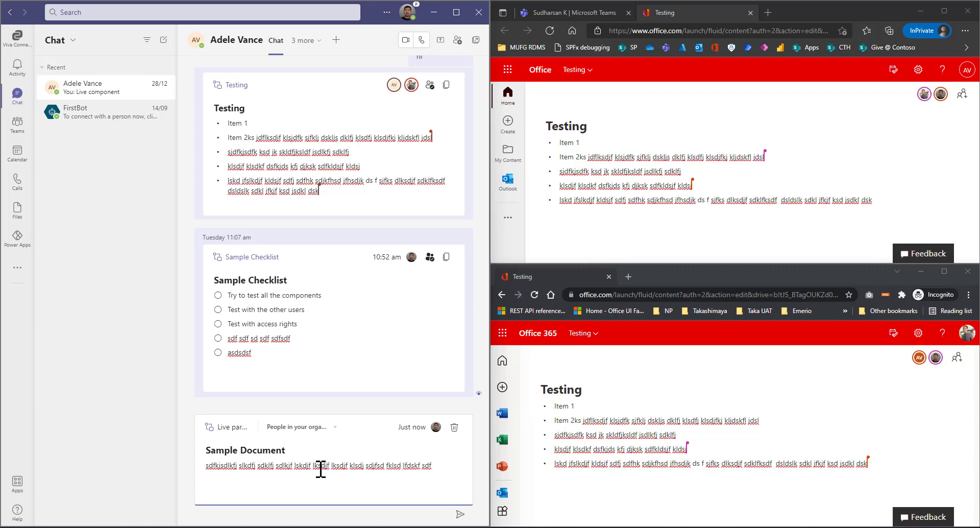
click(459, 514)
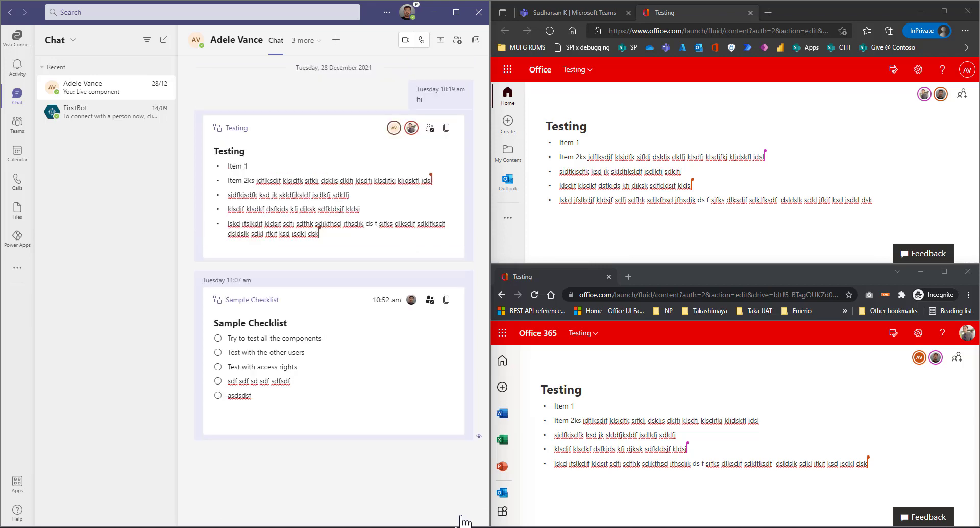
Open the newest live component from the second account's Teams chat, place the cursor at its text's end, and check who has it open
click(566, 10)
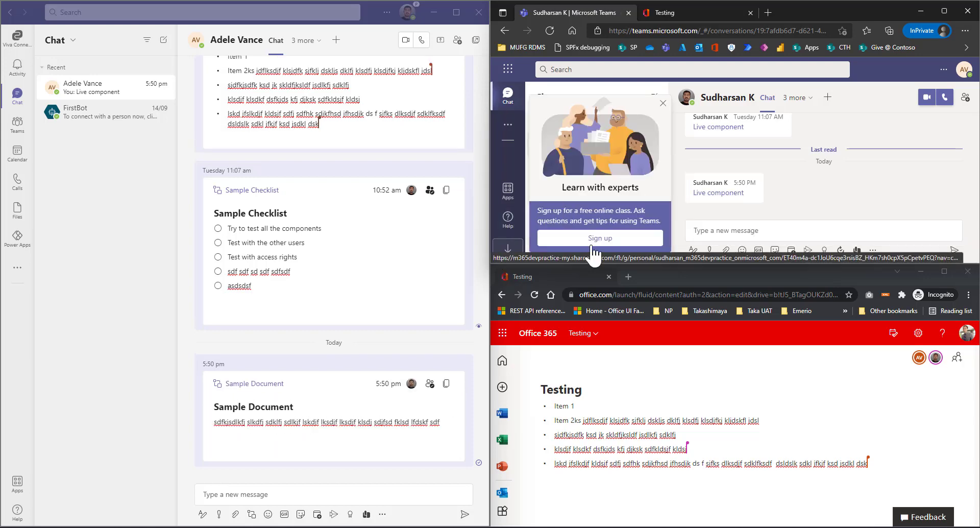
click(739, 194)
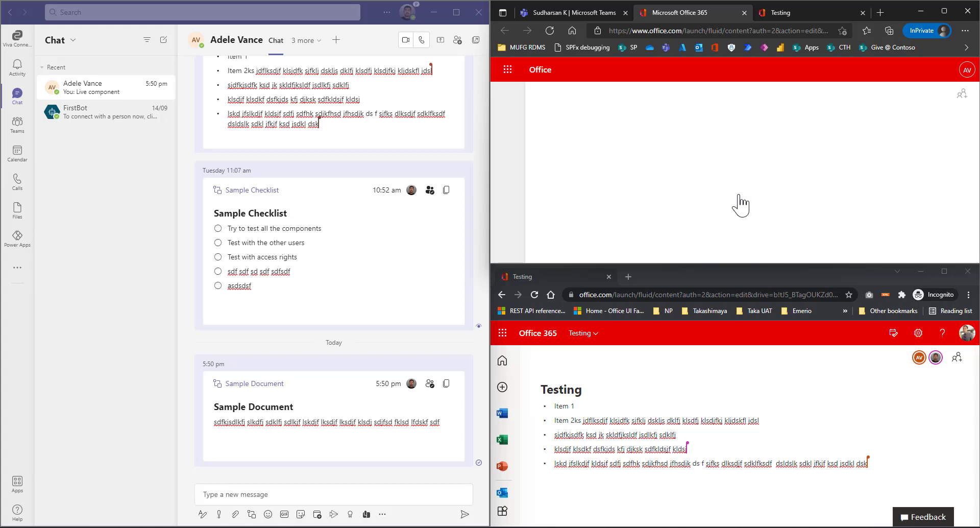
click(789, 144)
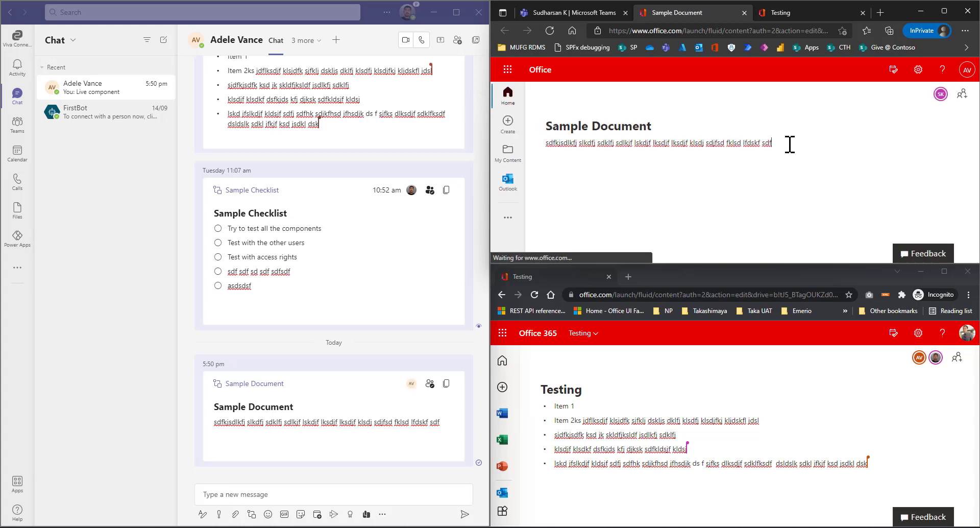
mouse_move(412, 387)
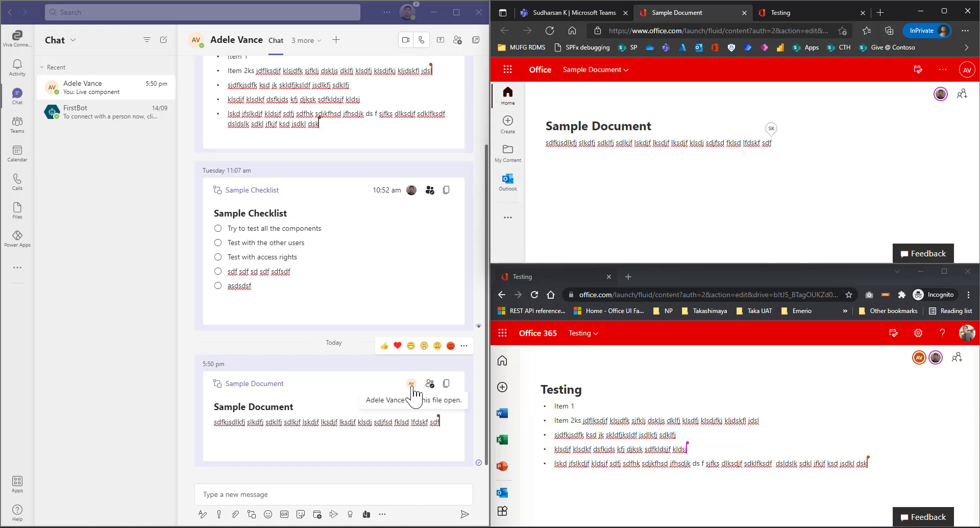
Copy the Sample Document component's link from the Teams chat and open it in a new tab of the Incognito browser
click(447, 387)
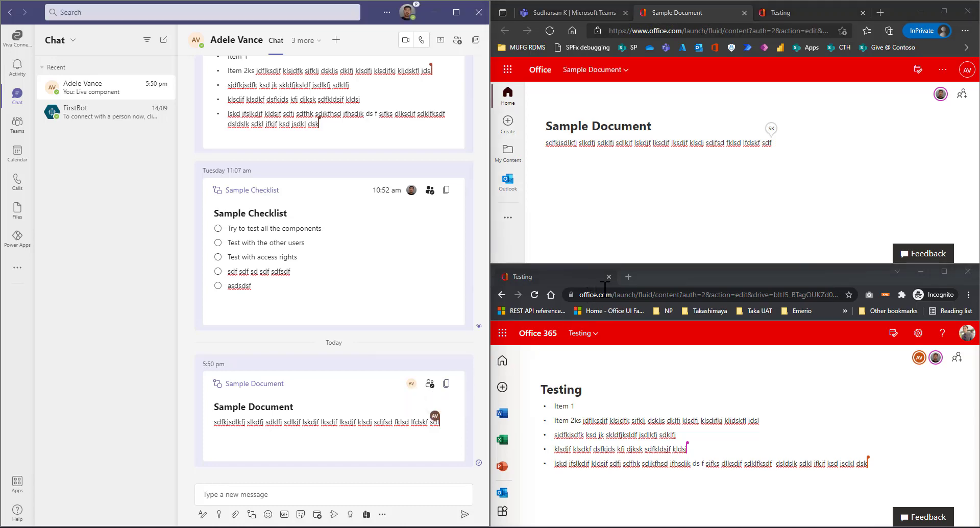
click(627, 279)
click(627, 278)
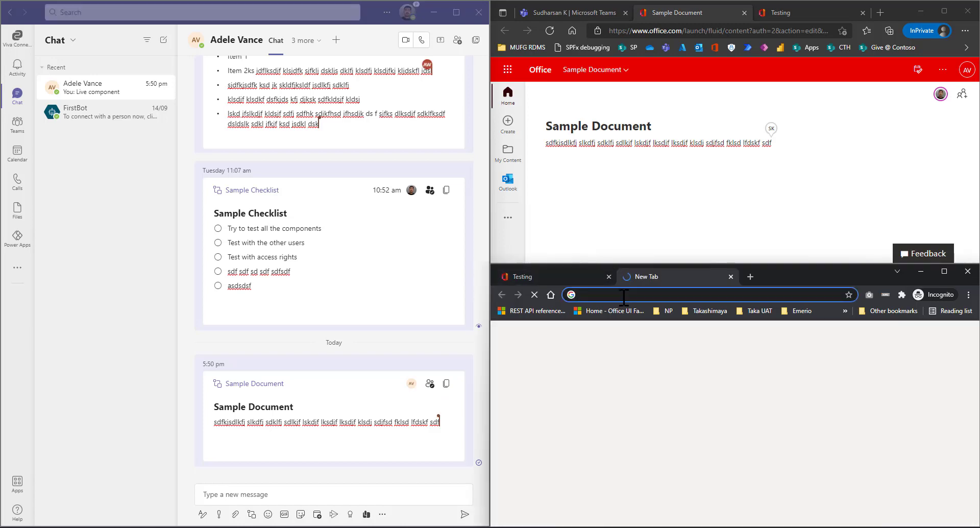
key(ctrl+v)
key(Return)
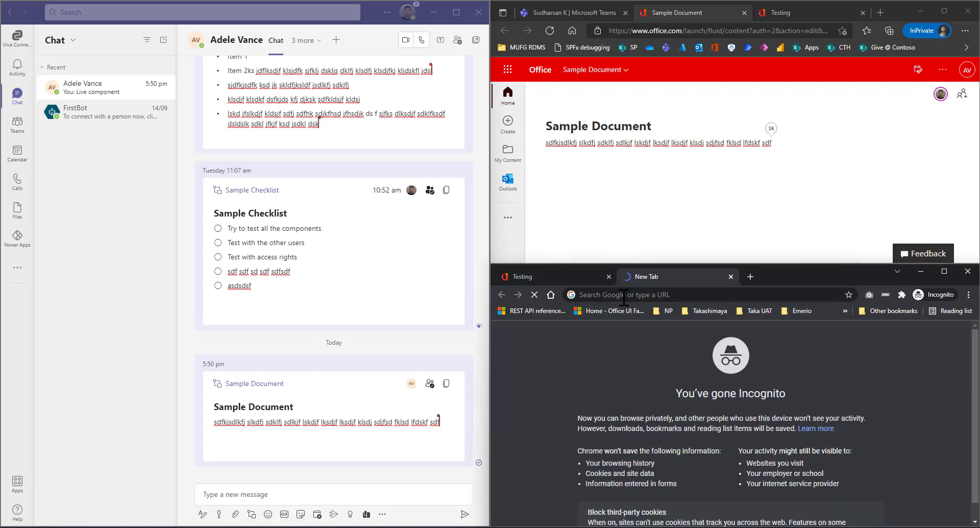
click(624, 295)
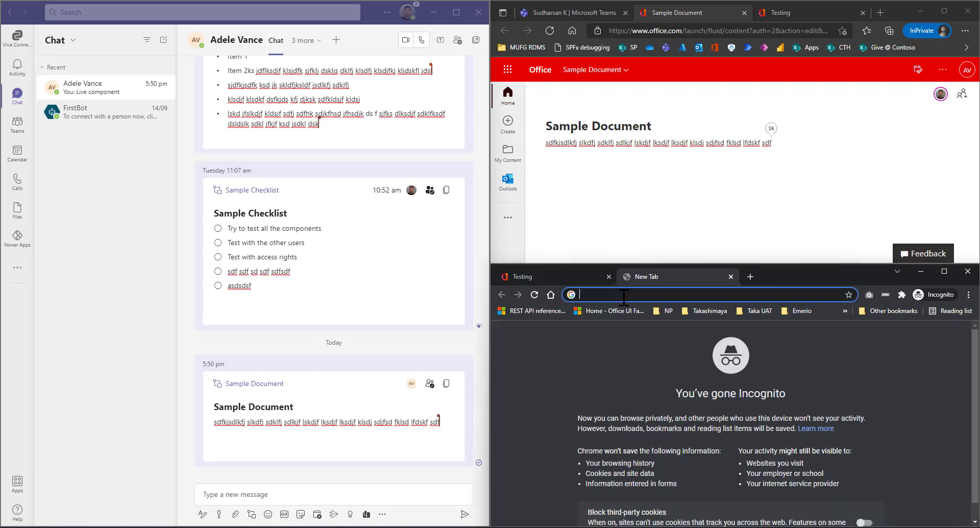
key(ctrl+v)
key(Return)
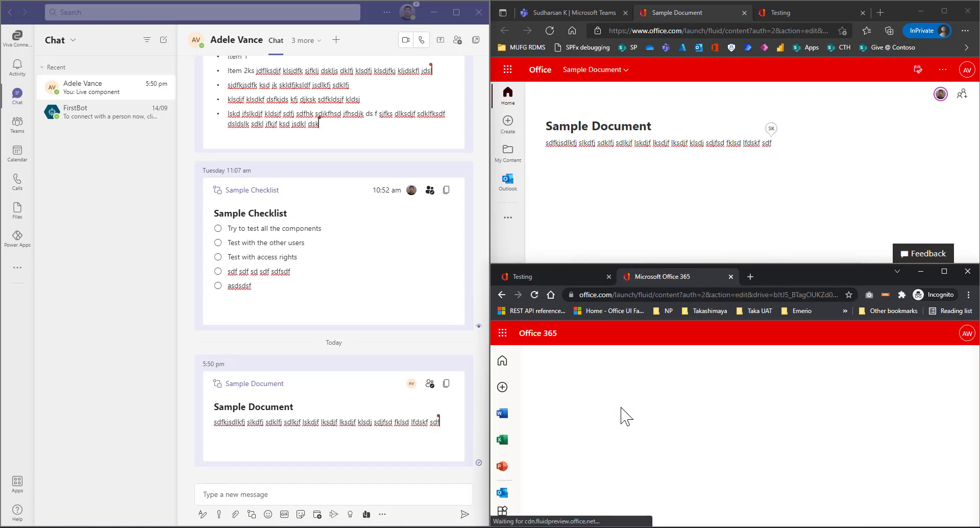
Add a second line, "lskjdflksd jfksdjf lksdjfkljsdklf jsdkl fjsdfsd ds f", below the body text of Sample Document in the Incognito browser
mouse_move(405, 395)
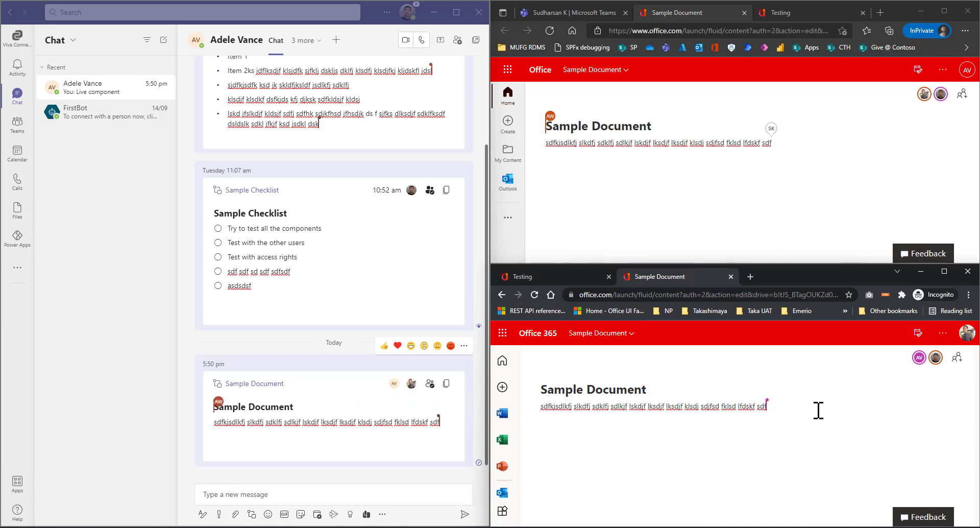
key(Return)
text(lsk)
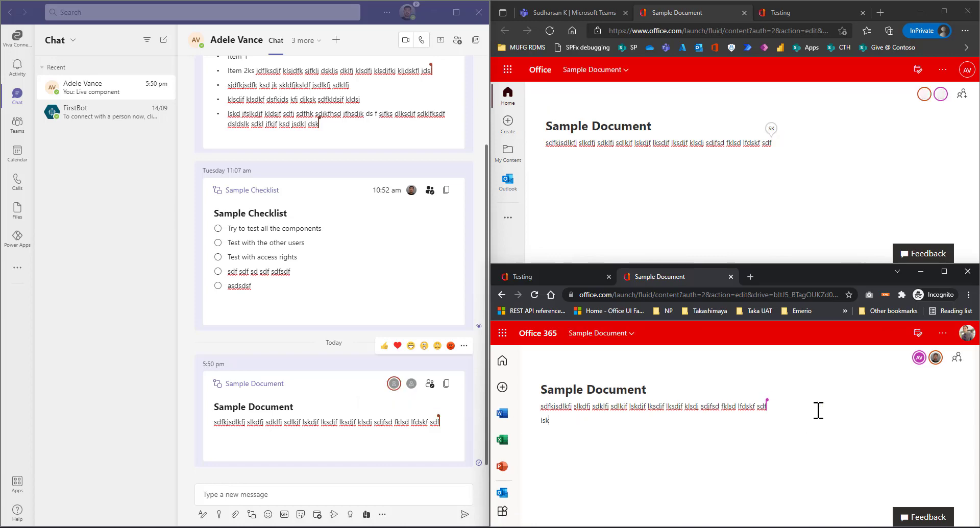
text(jdflksd jfksdjf lksdjfkljsdklf jsdkl fjsdfsd ds fd)
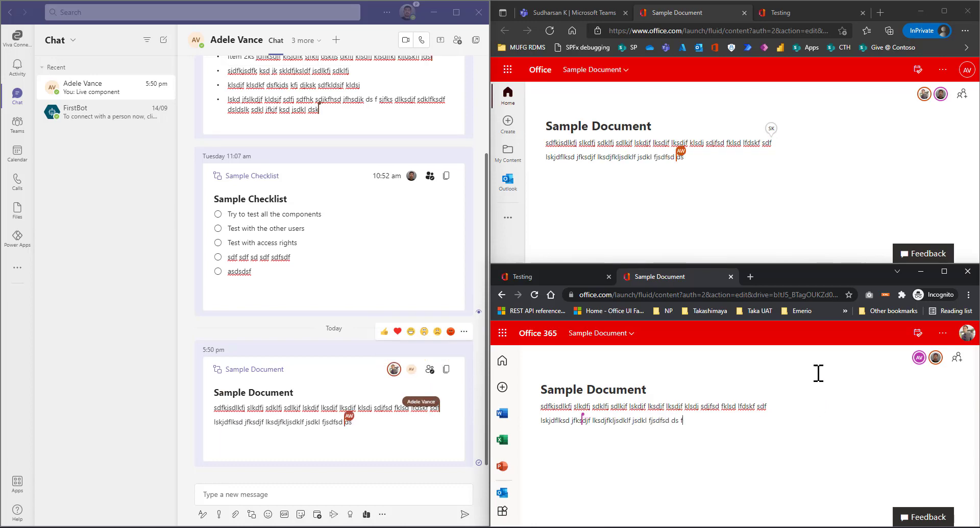
Add a third line, "lkdjf klsdjfklsdj fkldsj fkldsj fklsd jksldjfkdsj kldsf jdklsf", to the body of Sample Document in the InPrivate browser
click(723, 158)
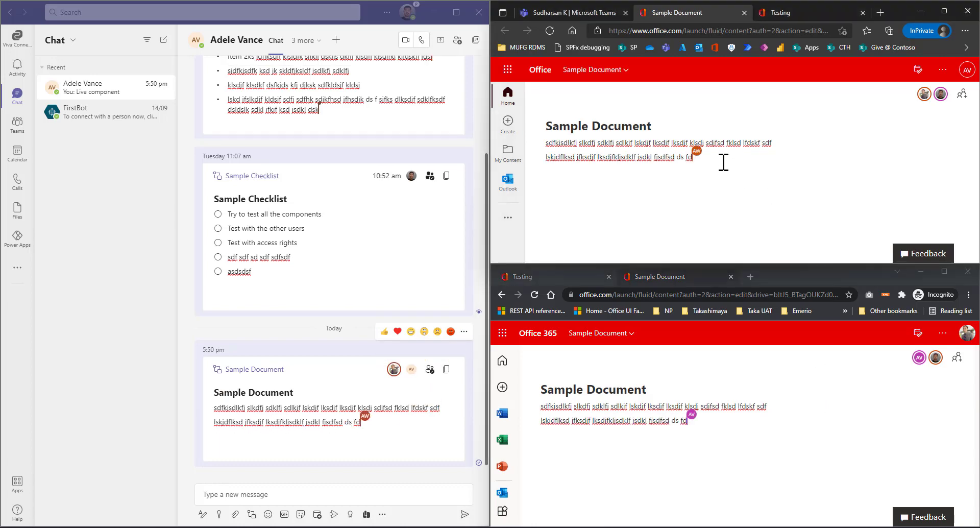
key(Return)
text(lkdjf klsdjfklsdj fkldsj fkldsj fklsd jksldjfkdsj kldsf jdklsf)
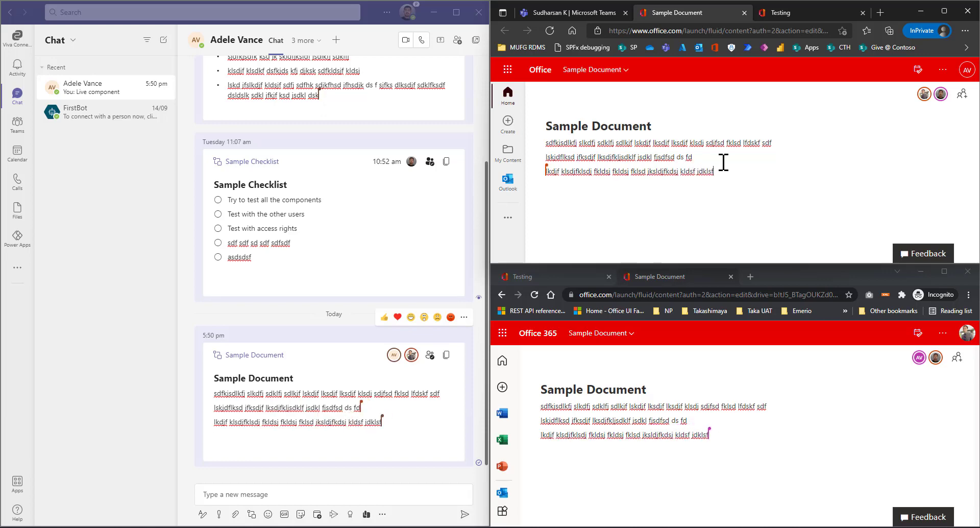
Insert a live table with three columns and two rows in the Teams desktop chat and title it "Sample Title"
click(252, 514)
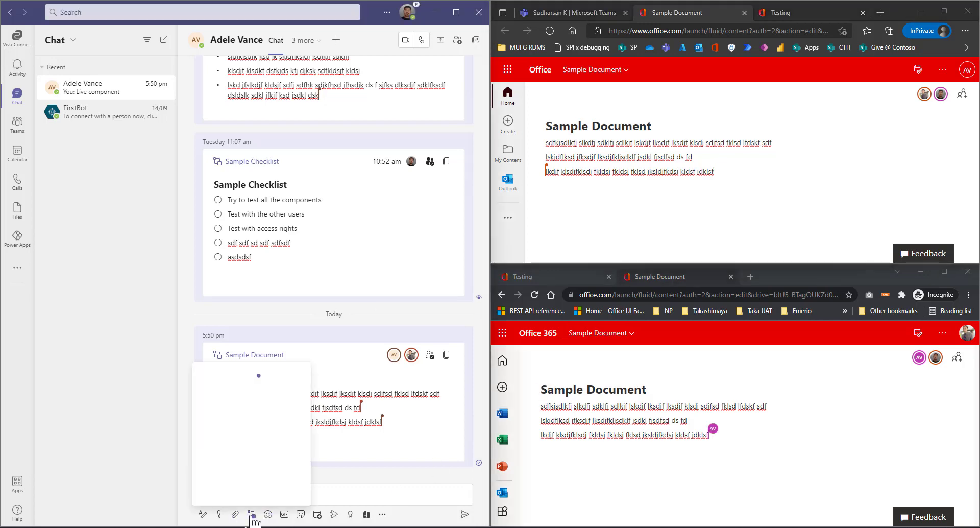
mouse_move(232, 485)
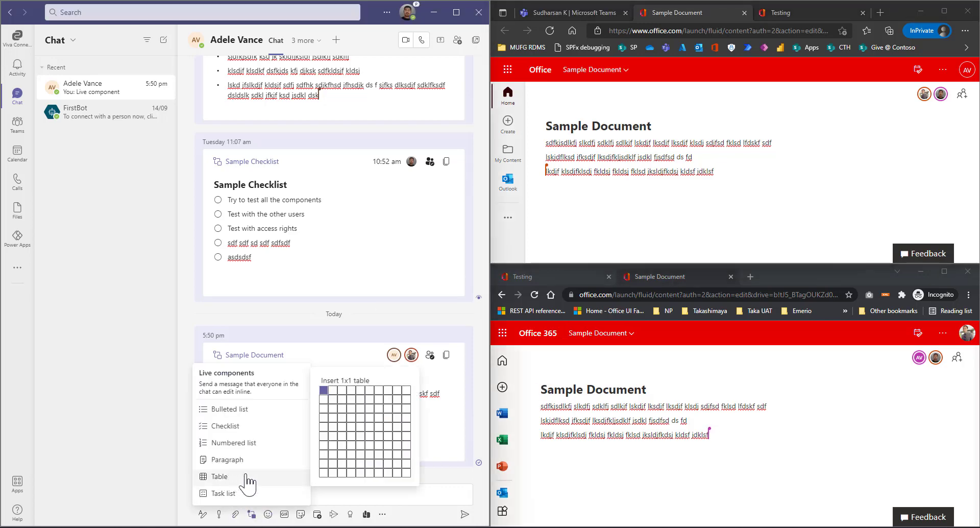
click(345, 393)
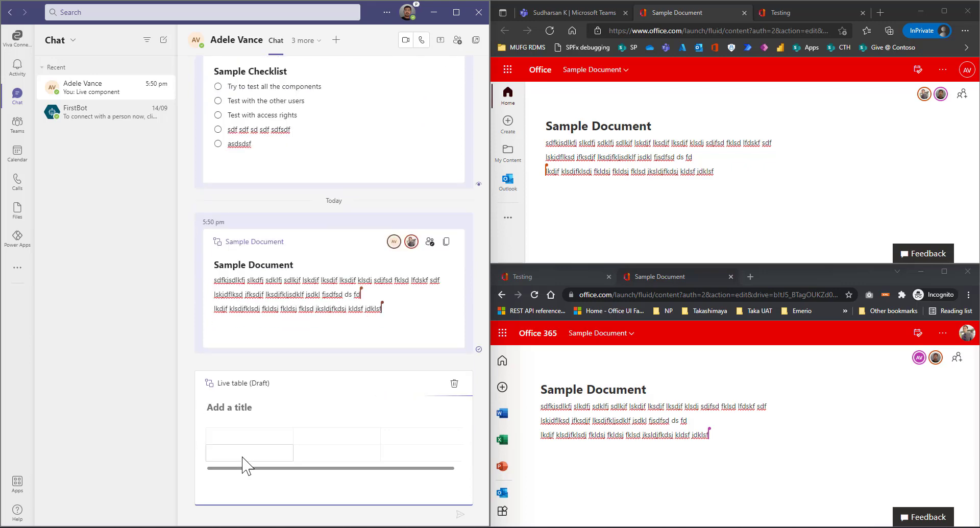
text(Sample Title)
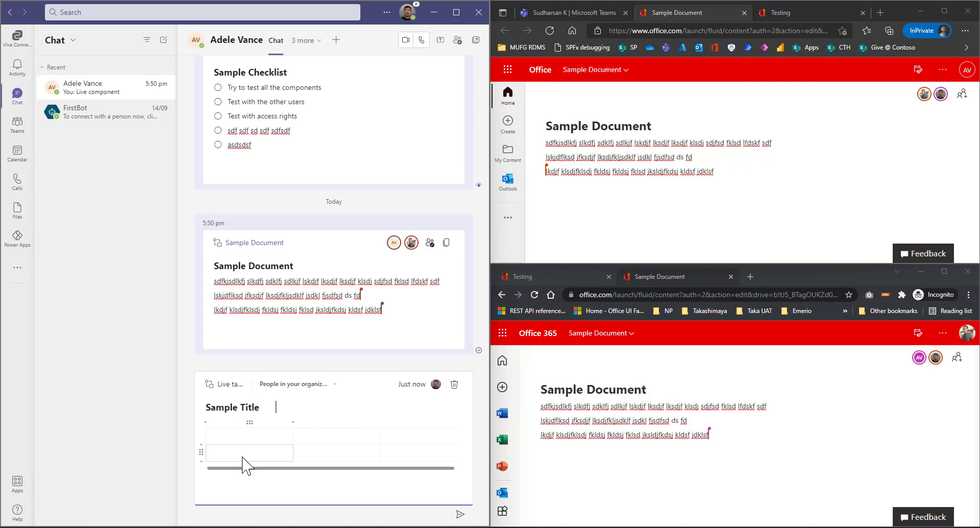
Fill the table's header row with "Title", "Col 1" and "Col 2", and send the live table to the chat
click(252, 432)
text(Title)
key(Tab)
text(Col 1)
key(Tab)
text(Col 2)
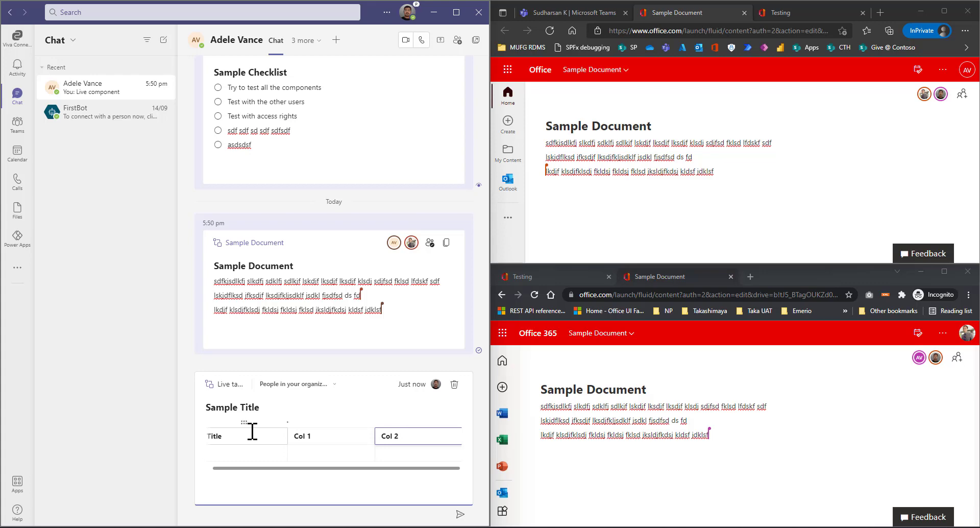
click(251, 453)
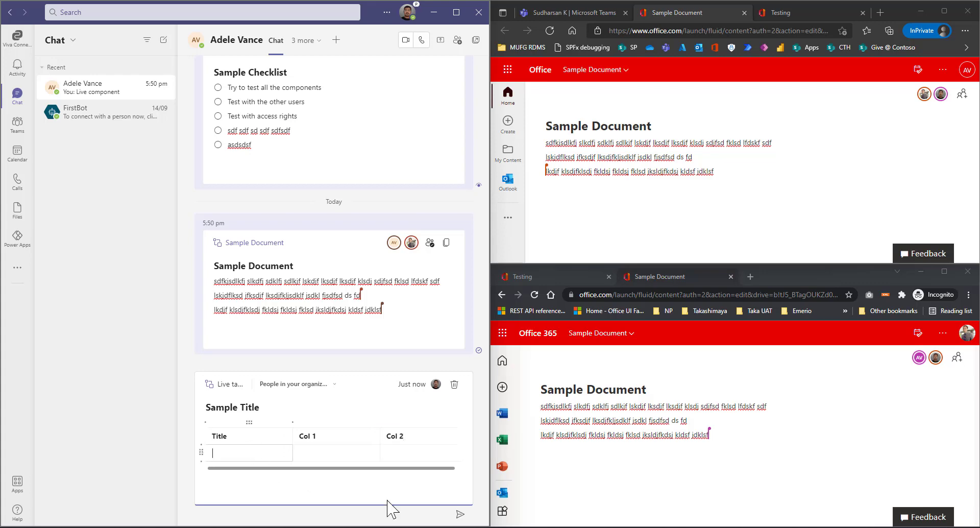
click(460, 513)
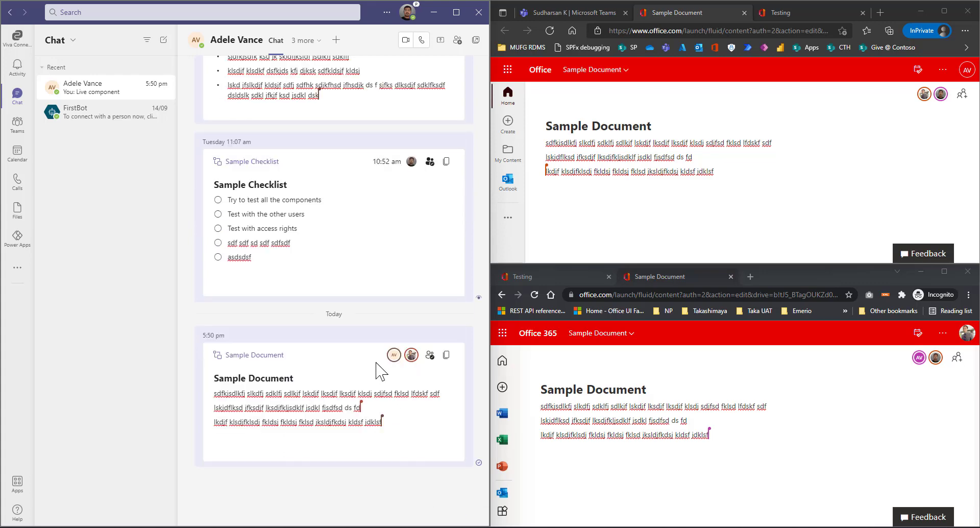
Open the Sample Title table from the second account's Teams web chat, and through its copied link in a new Incognito browser tab
click(593, 13)
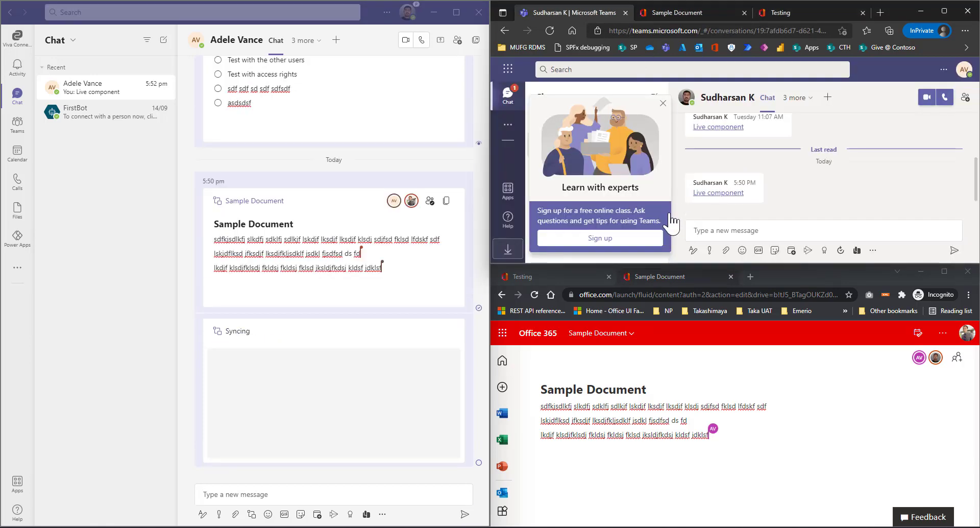
click(729, 194)
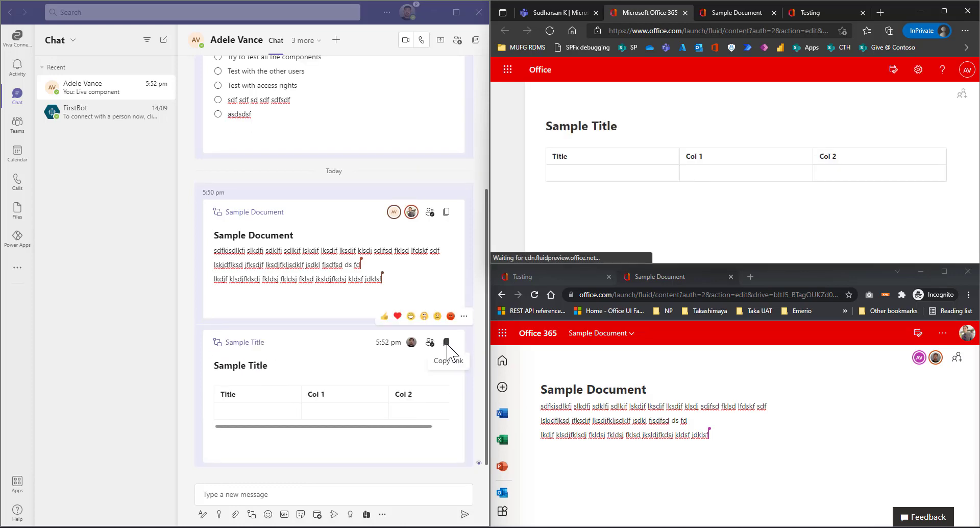
click(448, 347)
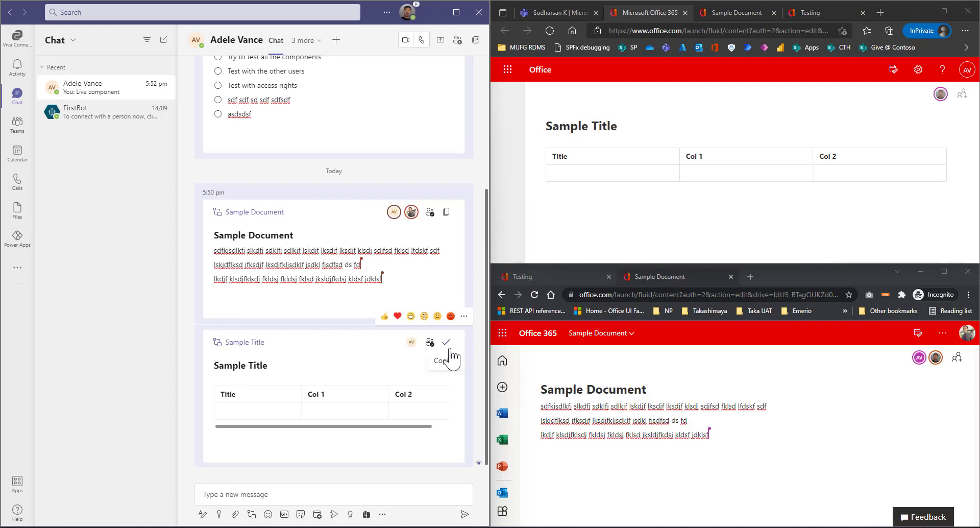
click(749, 276)
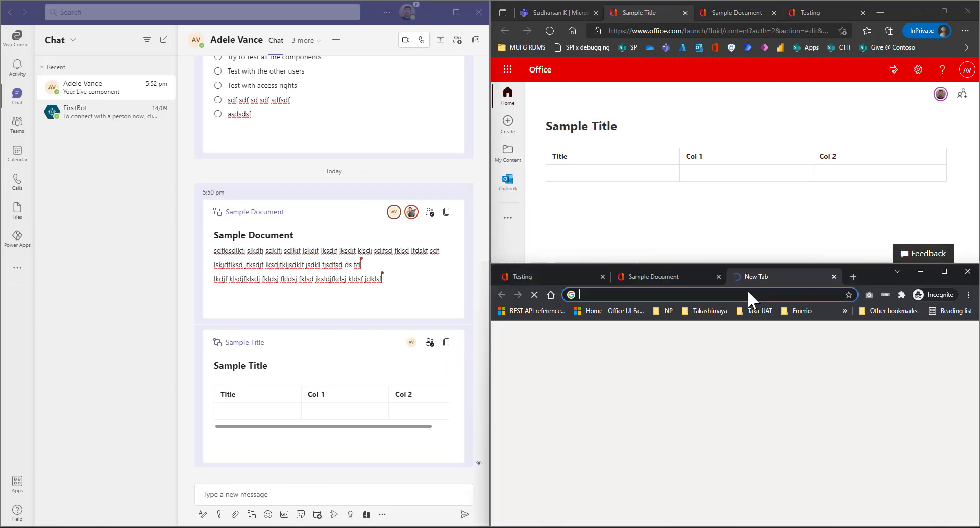
key(ctrl+v)
key(Return)
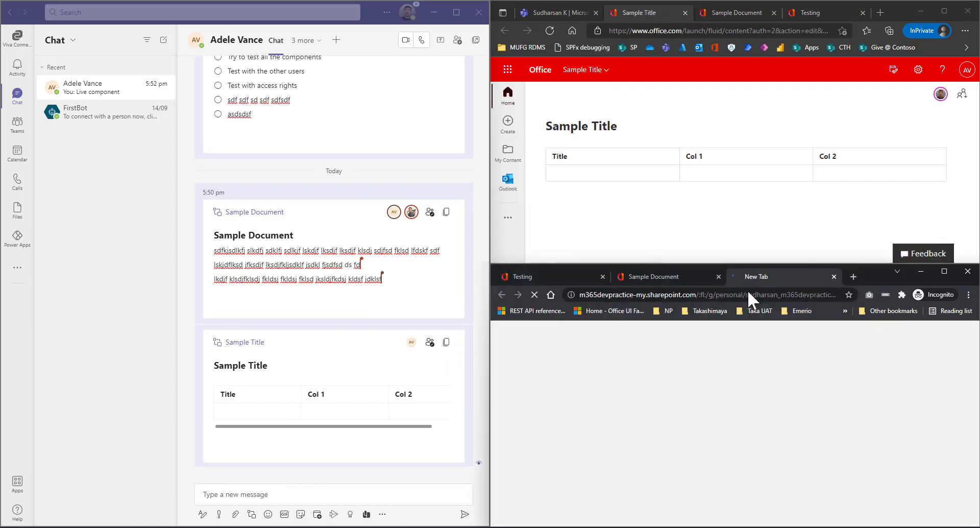
click(738, 294)
key(ctrl+v)
key(Return)
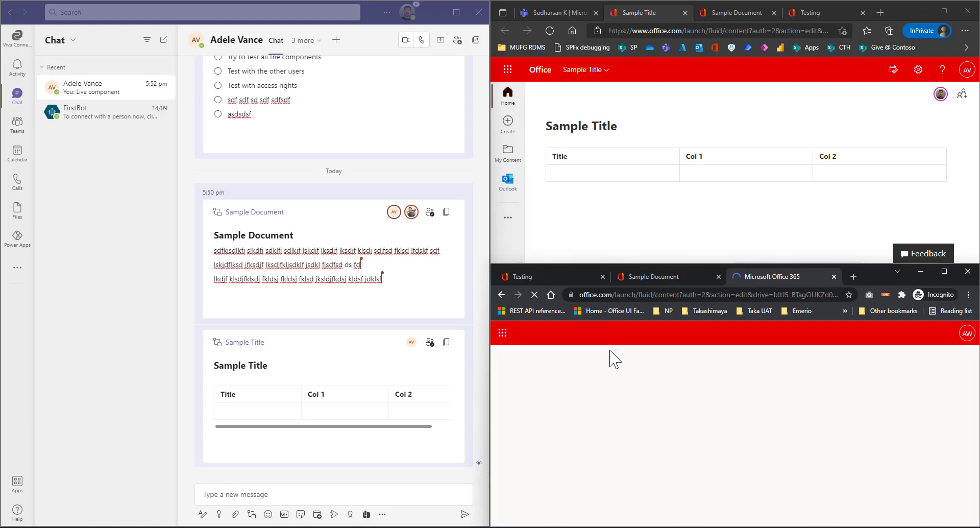
Enter "Edited by" plus each account holder's name in the table's second row: Title from Teams, Col 2 from Incognito, Col 1 from InPrivate
click(273, 410)
text(edited by Sudharsan)
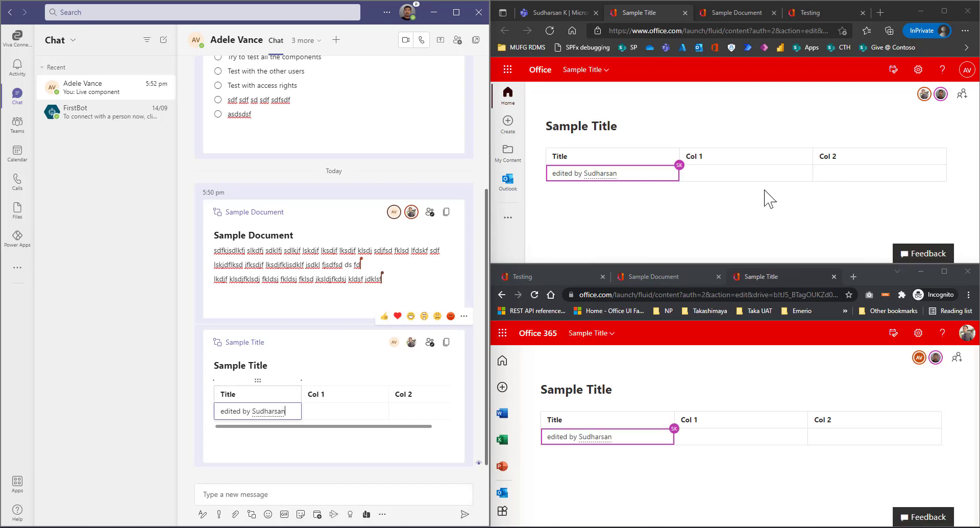
click(791, 172)
click(834, 437)
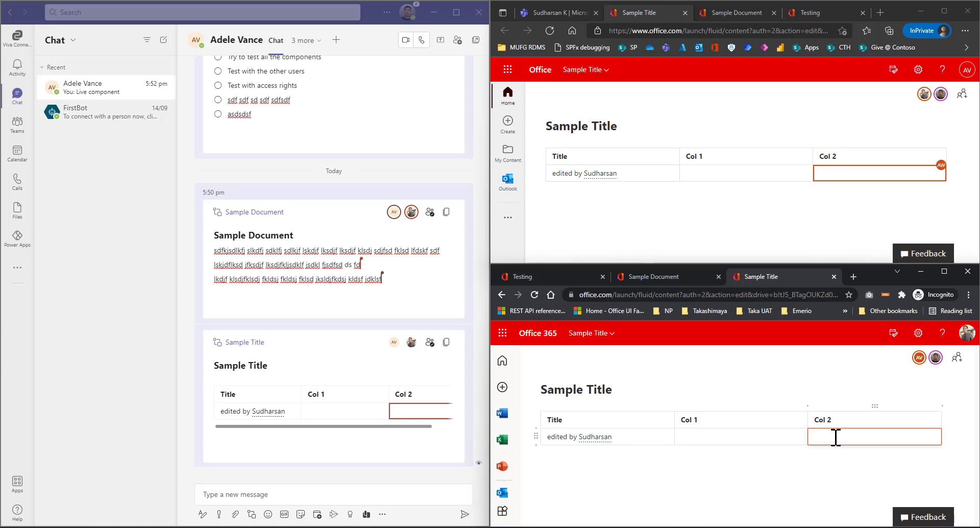
text(Edited)
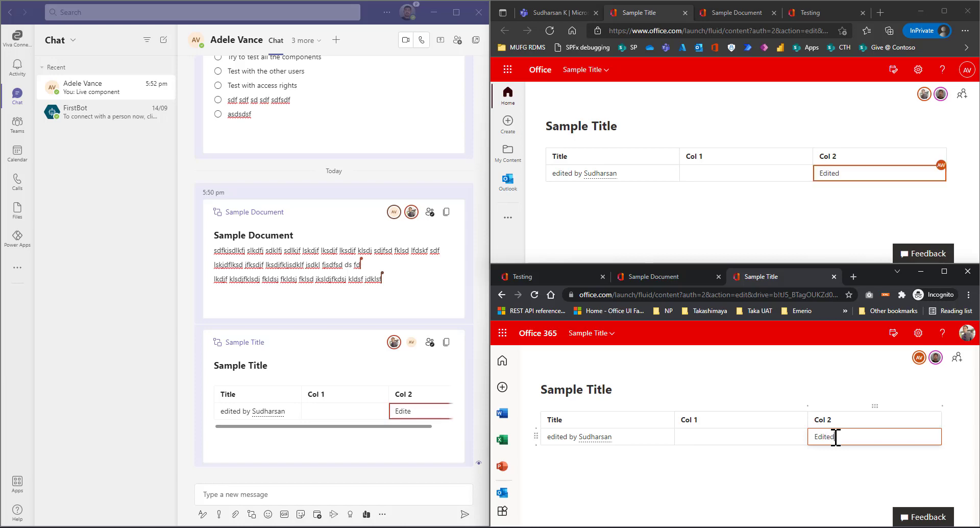
text( by Alex)
click(744, 174)
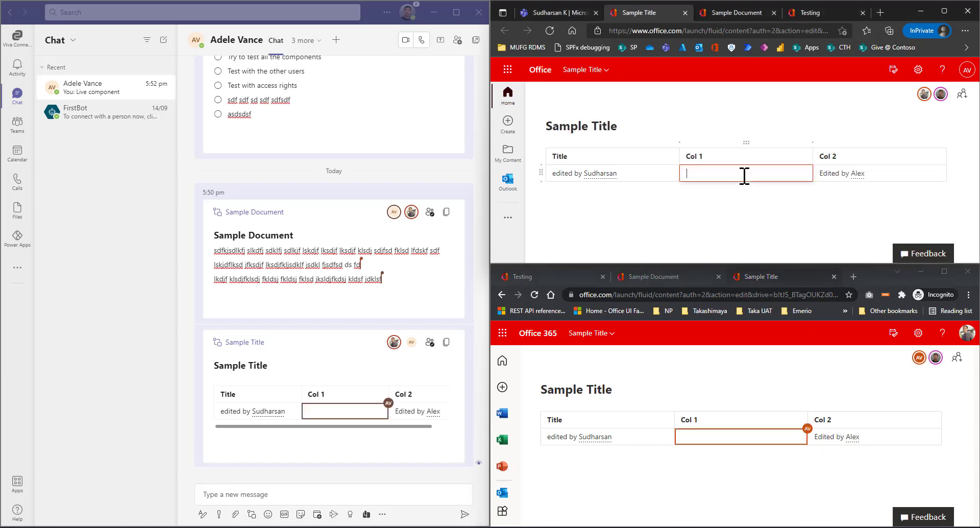
text(Edite)
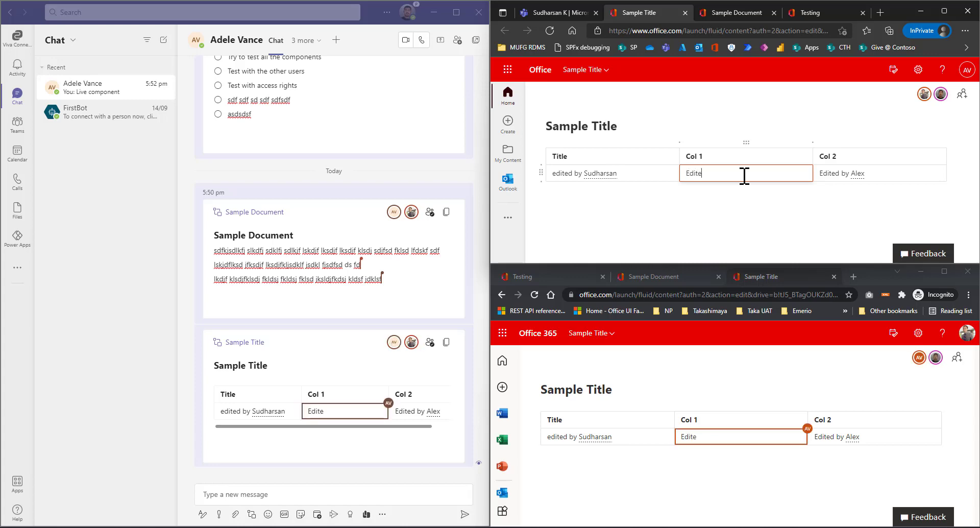
text(d by Adele Vance)
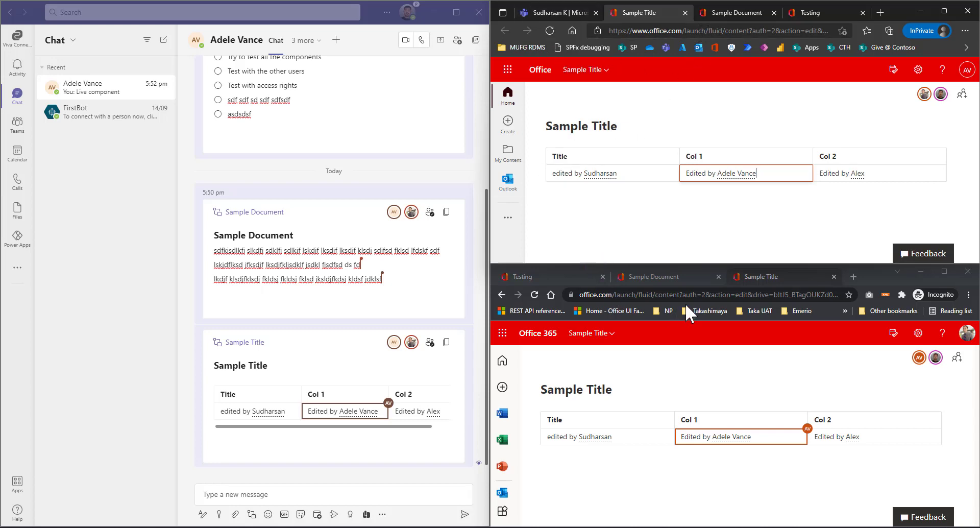
Copy the Sample Title table's link from the Teams chat, paste it into Notepad, and highlight the URL's account segment after "personal/"
click(446, 341)
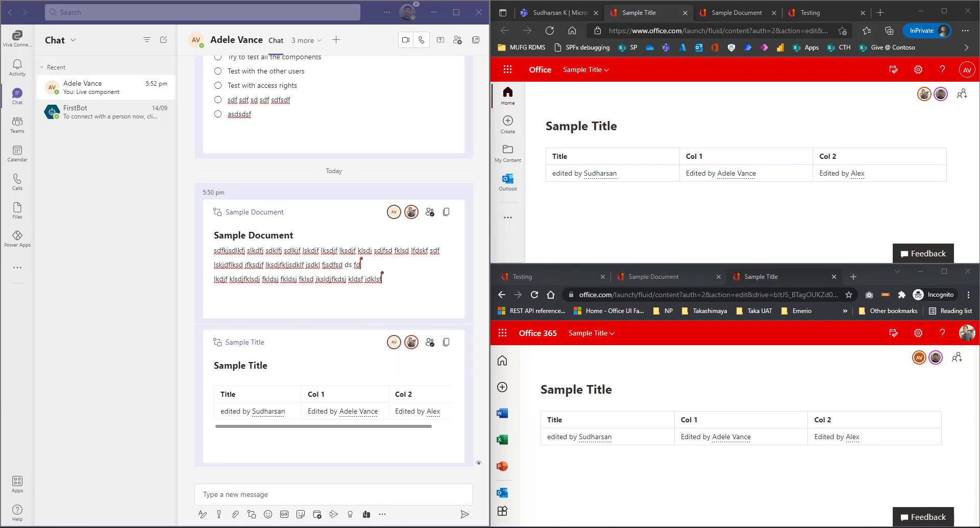
key(ctrl+v)
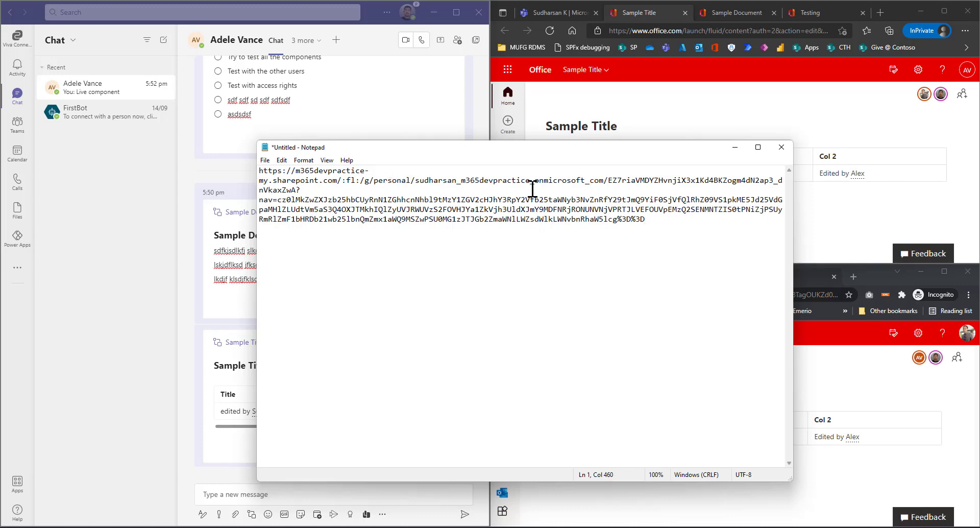
drag(416, 182, 603, 182)
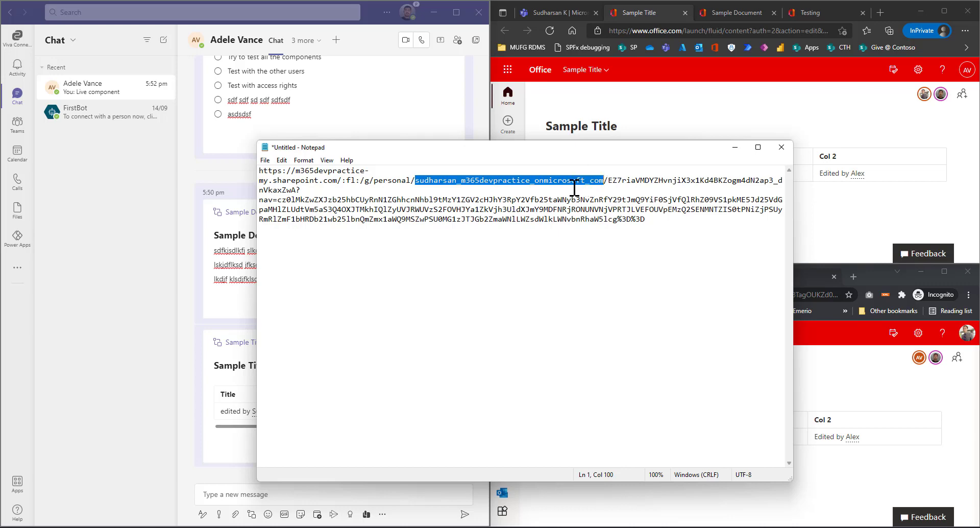
Open a new maximized Edge window and go to the "Microsoft Teams Chat Files" folder in the first account's OneDrive
click(208, 227)
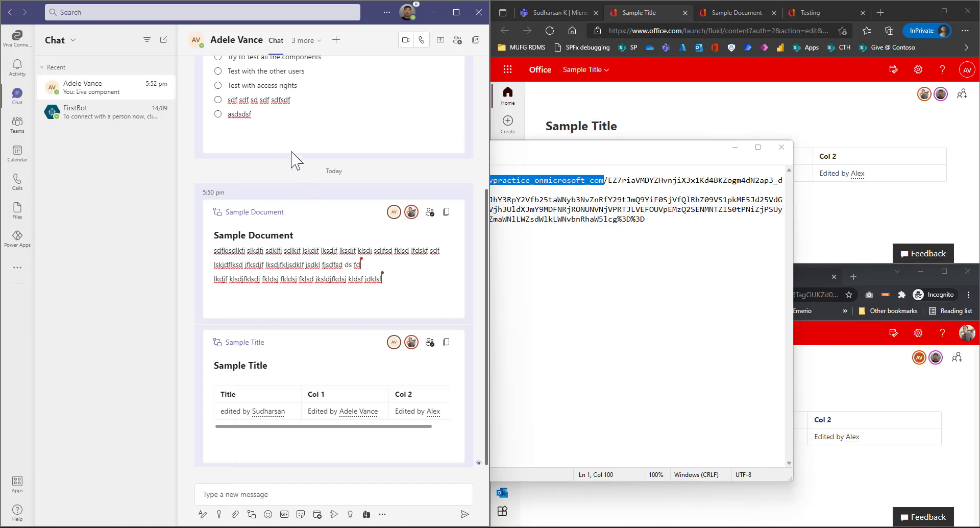
scroll(288, 161, up, 2)
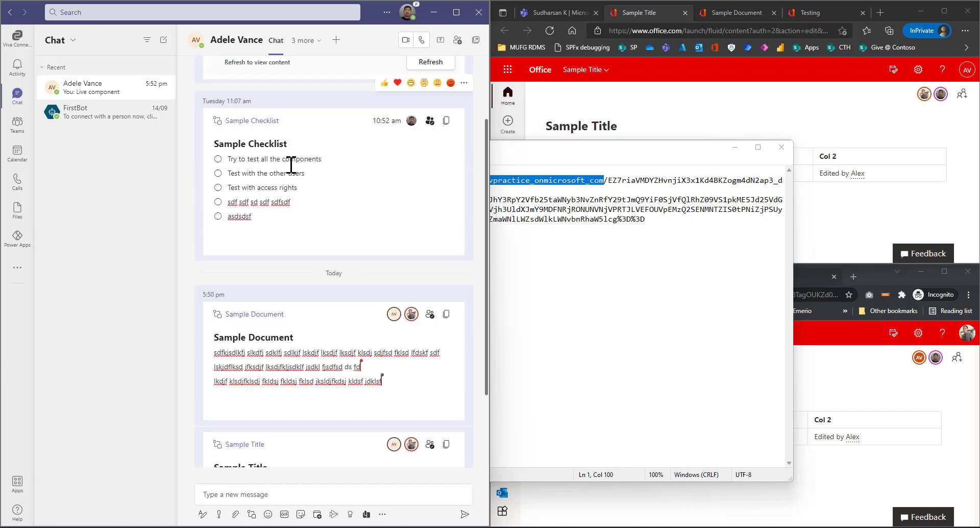
scroll(359, 239, down, 1)
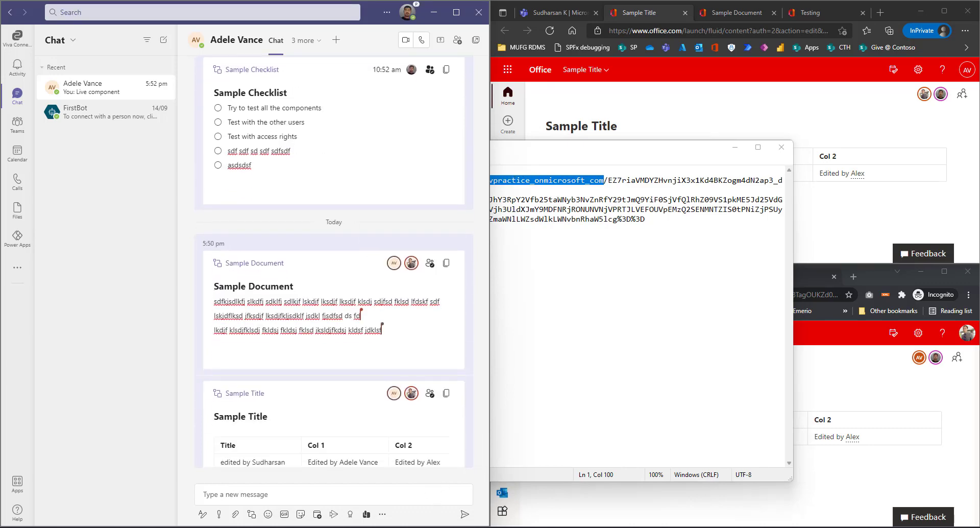
mouse_move(444, 524)
click(407, 489)
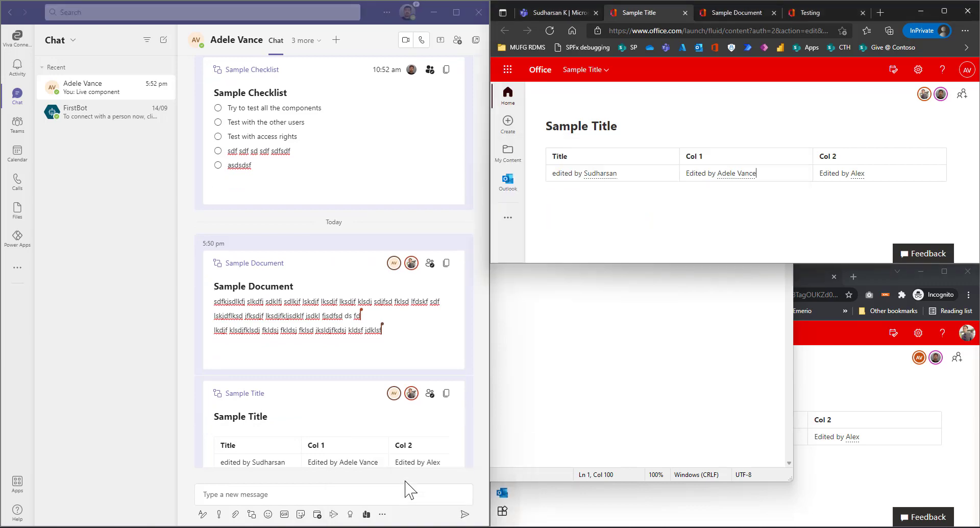
mouse_move(443, 525)
click(444, 525)
right_click(443, 526)
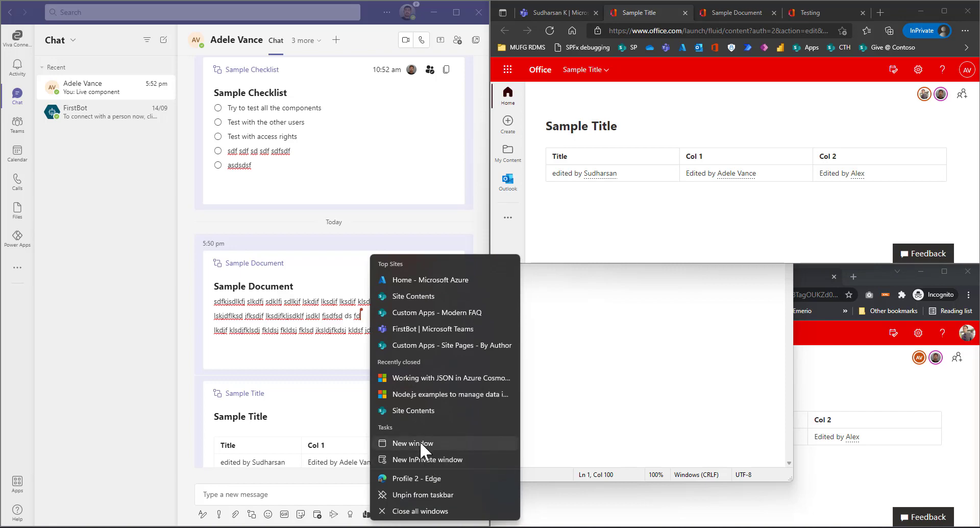
click(420, 442)
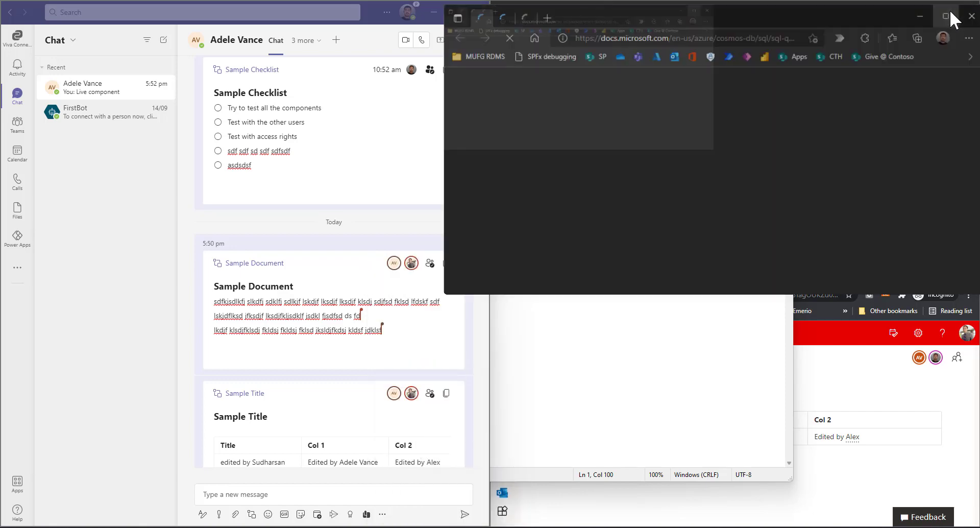
click(949, 10)
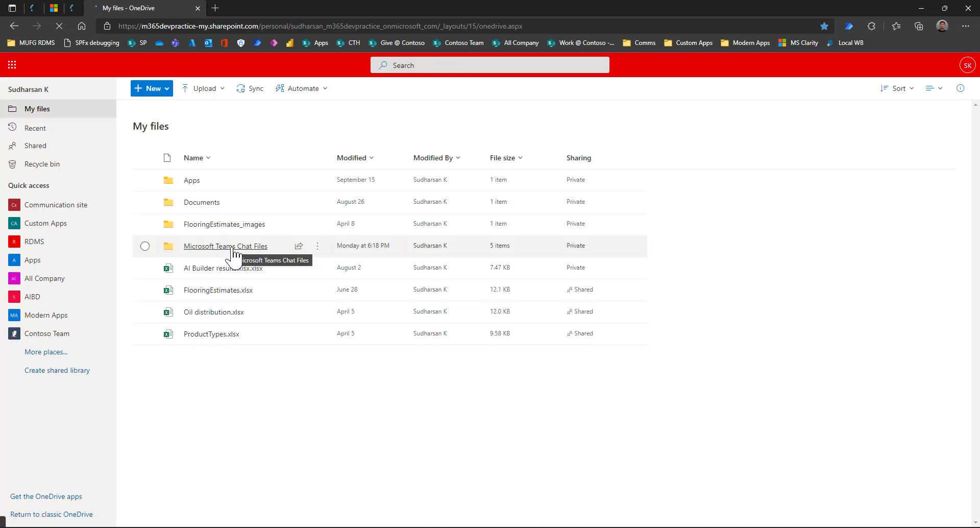
click(233, 248)
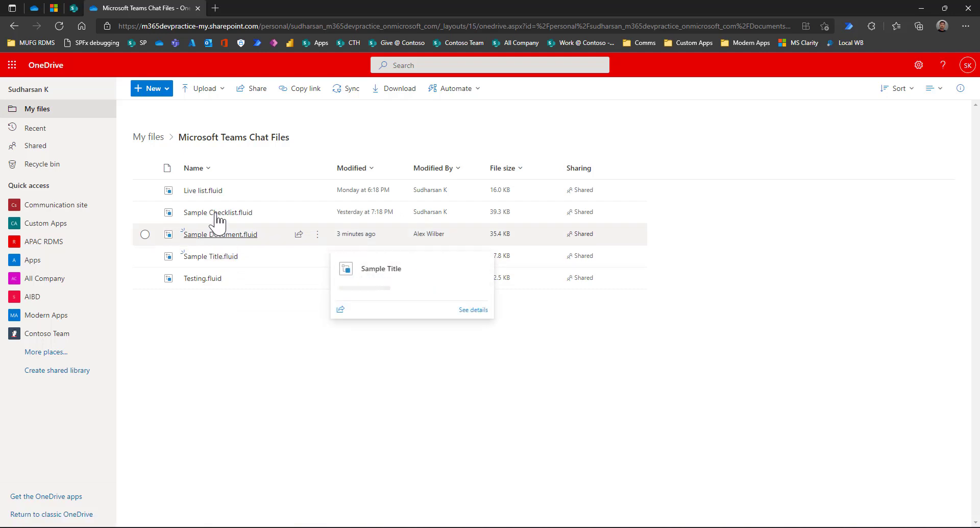
Compare the .fluid files in the OneDrive folder with the live components in the Teams desktop chat
mouse_move(217, 220)
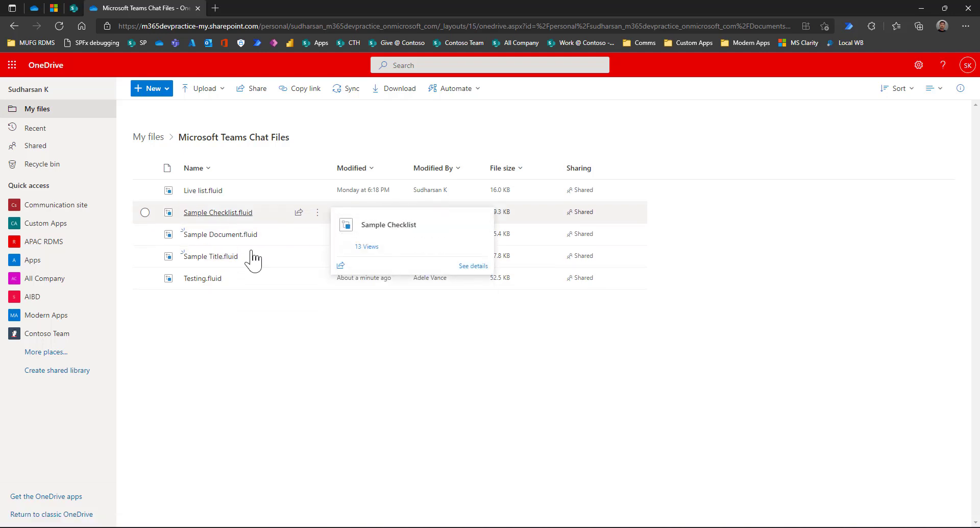
key(alt+Tab)
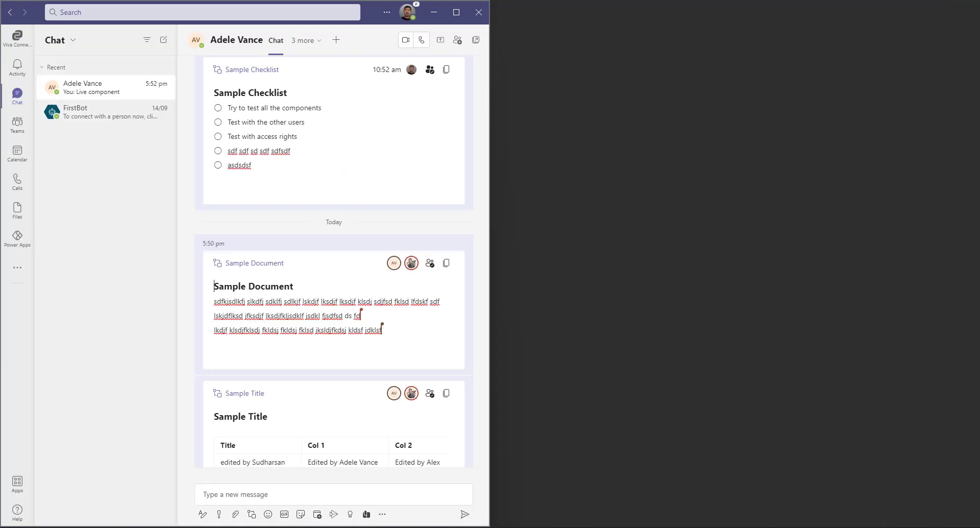
scroll(339, 276, up, 4)
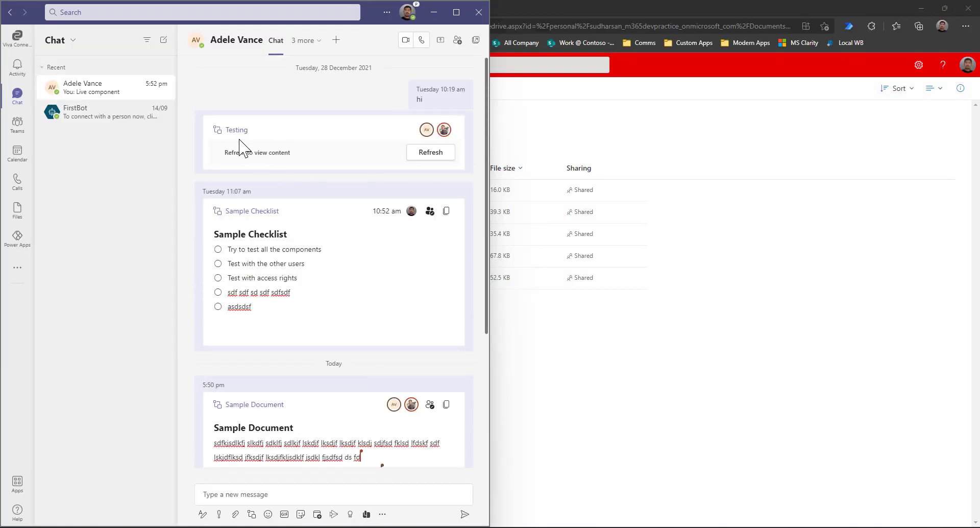
Refresh the Testing live component in the Teams chat and review its content alongside the Sample Checklist and Sample Document components
click(430, 153)
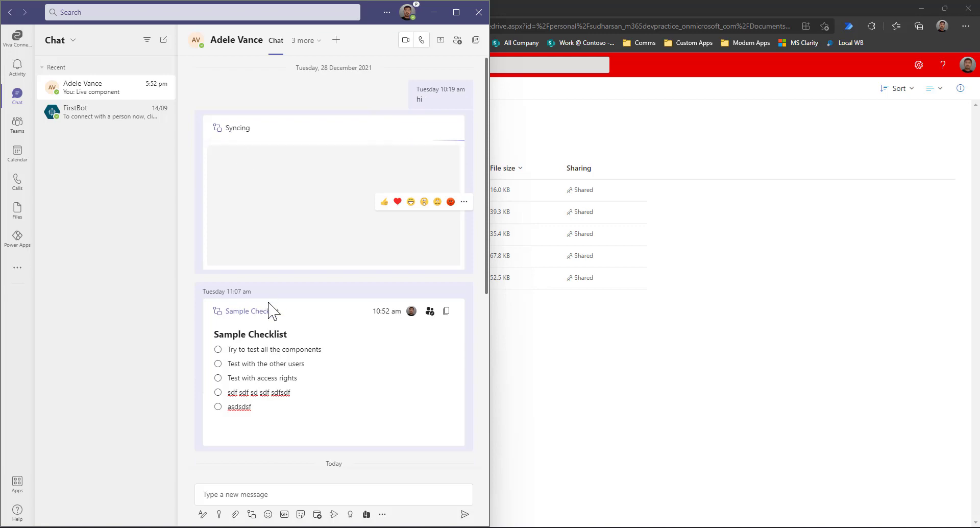
scroll(260, 321, down, 4)
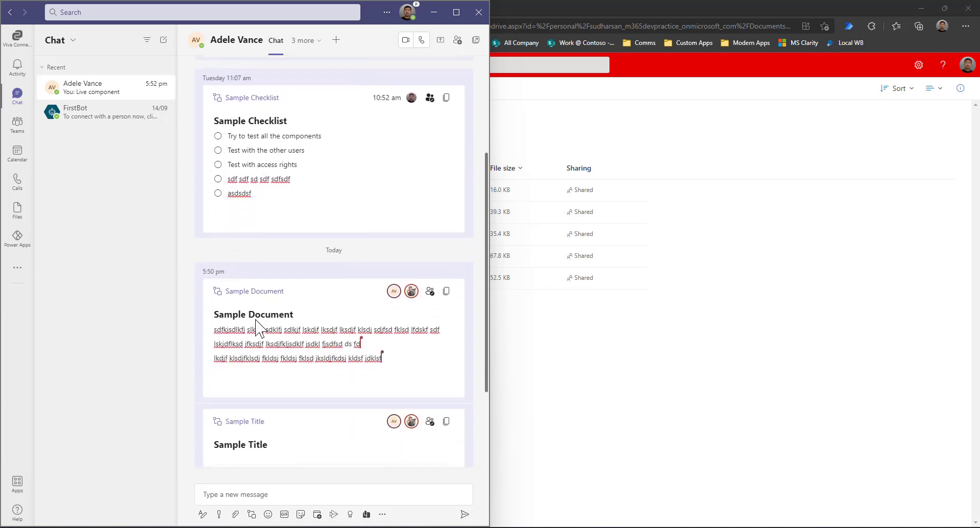
scroll(258, 337, up, 5)
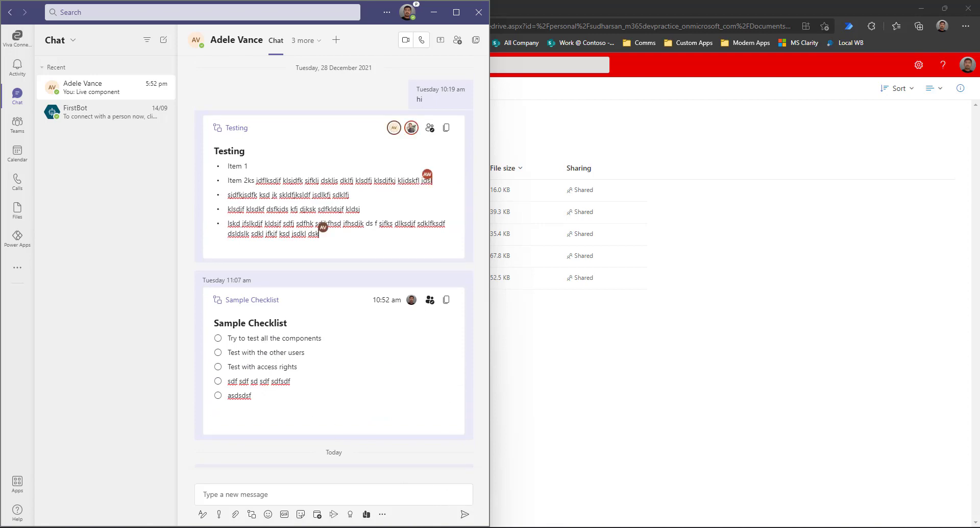
Switch back to the OneDrive window in Edge and open Sample Checklist.fluid from the Microsoft Teams Chat Files folder
click(534, 506)
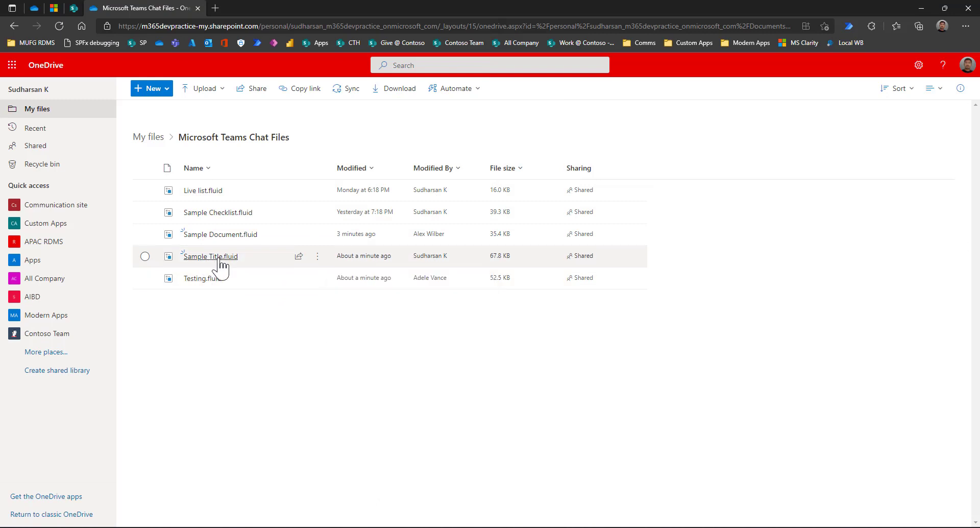
mouse_move(224, 220)
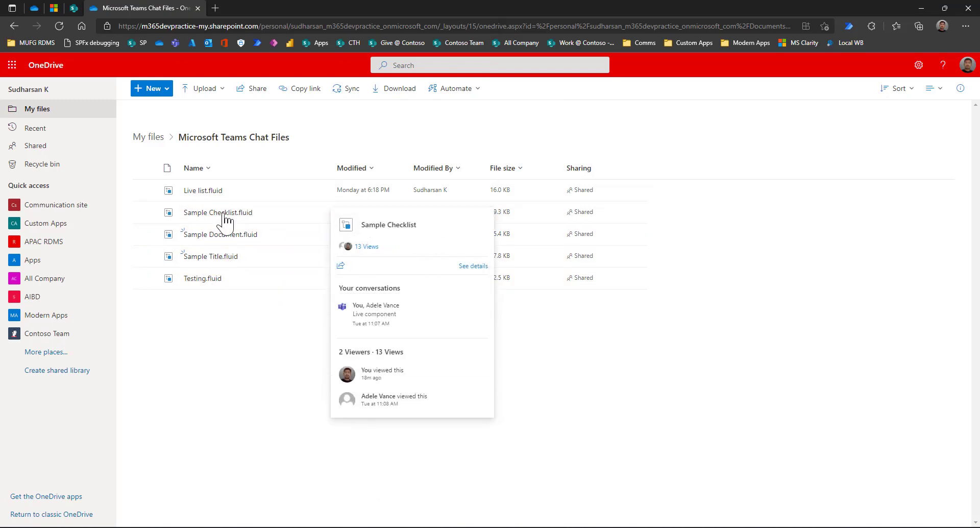
click(224, 219)
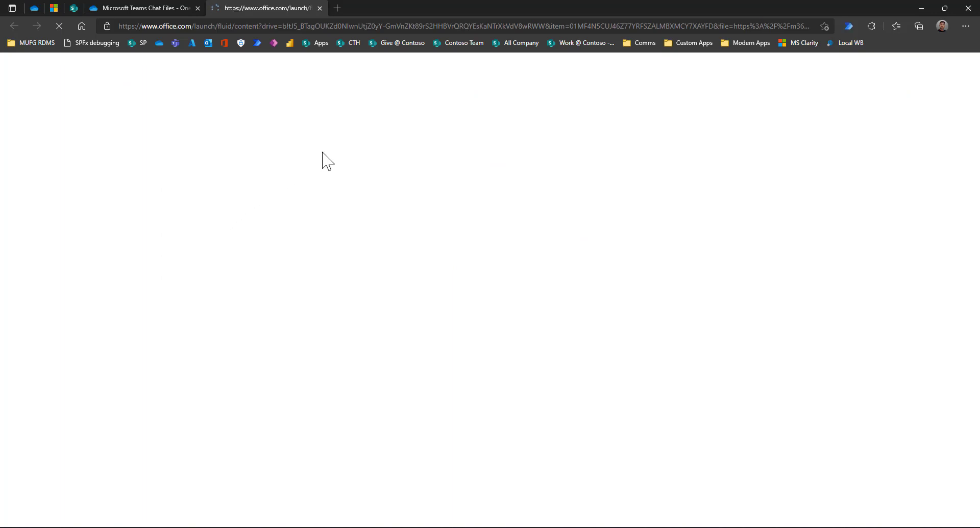